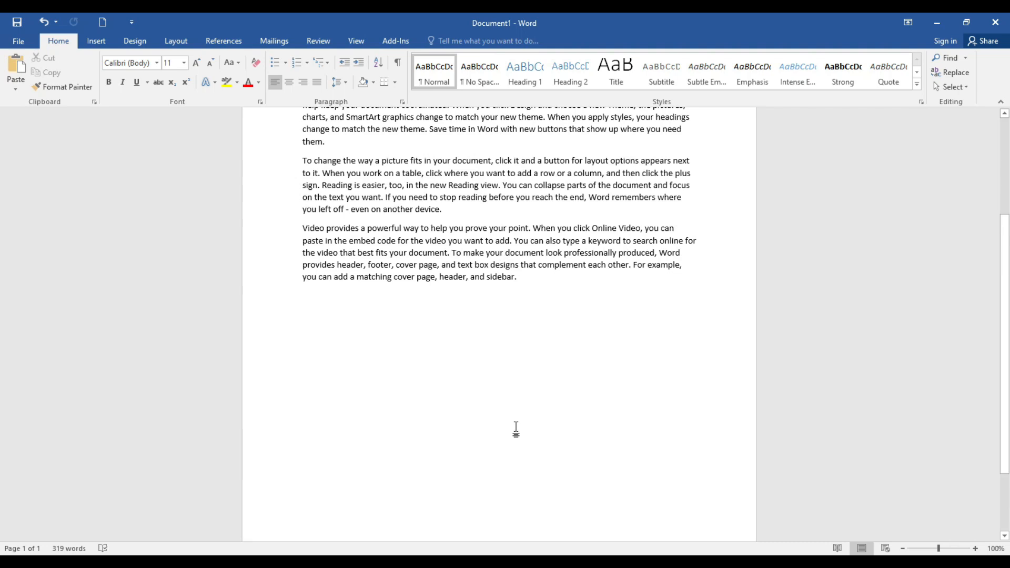
Step: Insert several blank pages at the end of the last paragraph
scroll(516, 429, "up", 4)
scroll(517, 430, "up", 1)
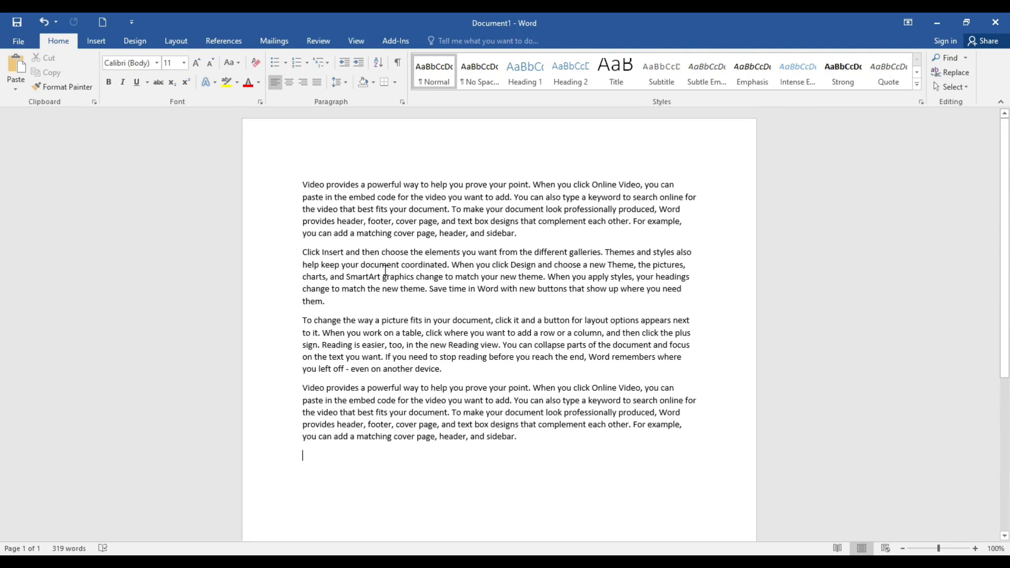
left_click(524, 438)
left_click(97, 41)
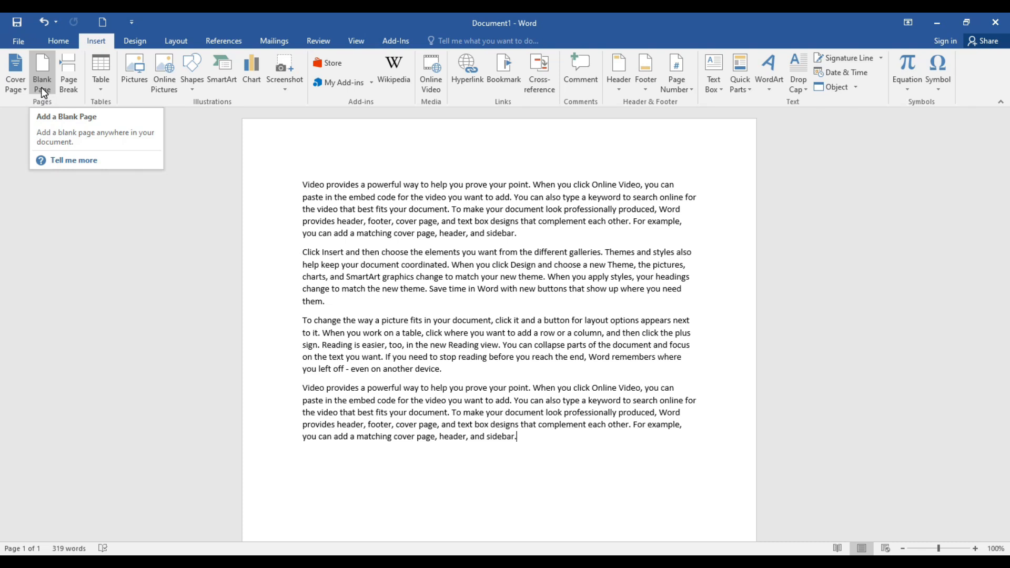
left_click(43, 71)
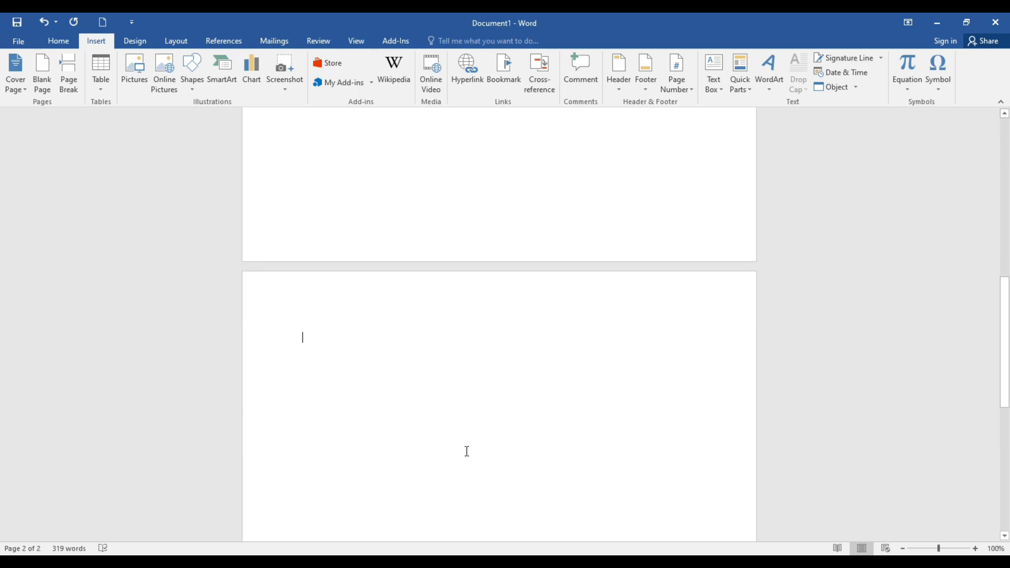
left_click(42, 77)
left_click(44, 79)
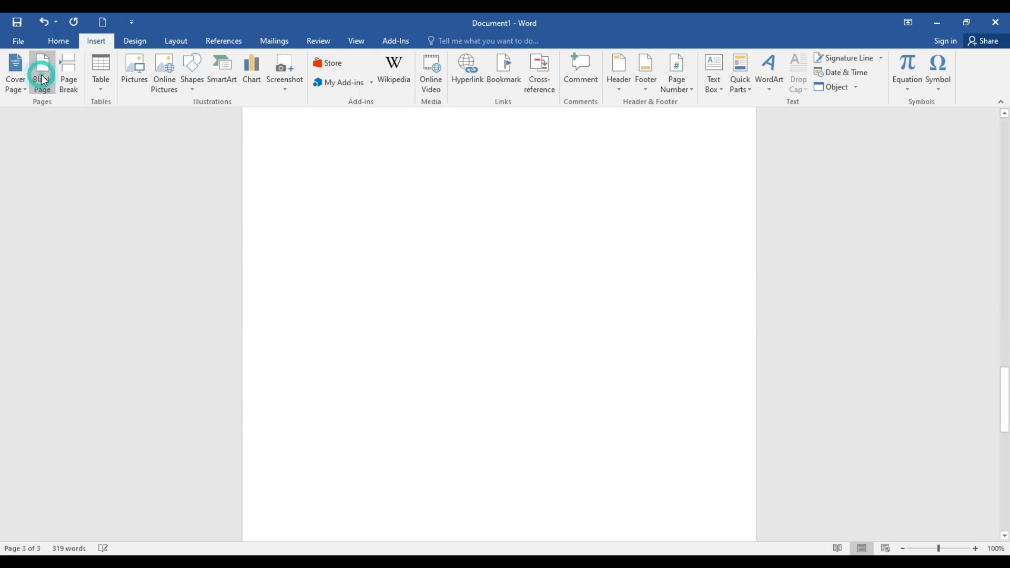
Step: Undo the blank pages inserted after the last paragraph and return to the text
key("ctrl+z")
key("ctrl+z")
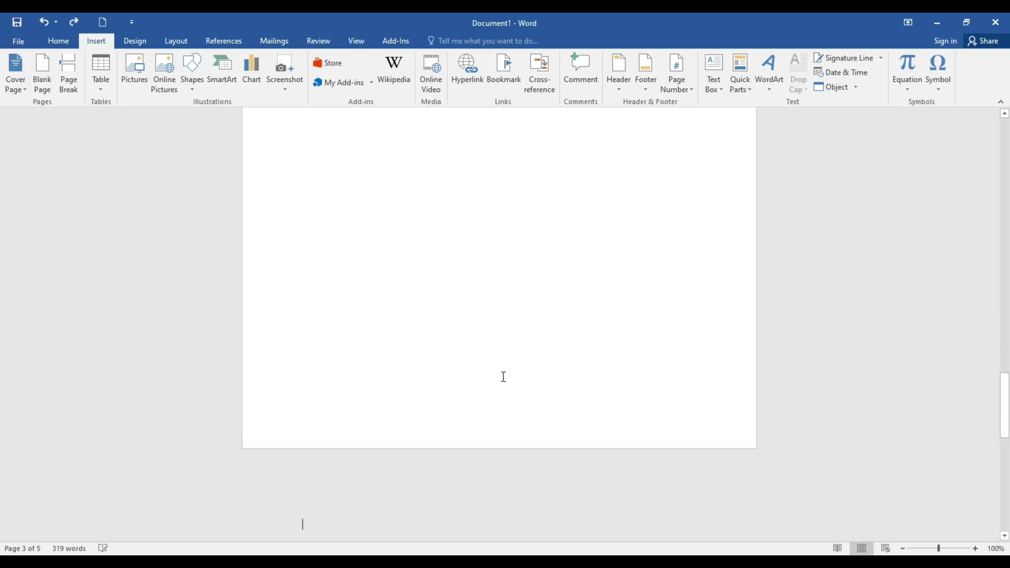
scroll(542, 375, "up", 3)
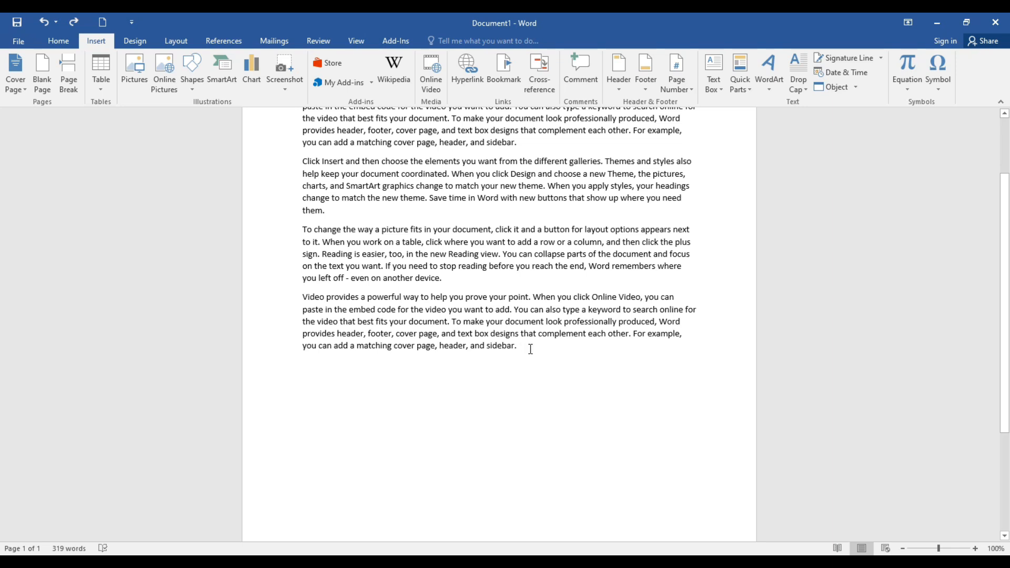
Step: Insert a blank page between the second and third paragraphs and check the pages that follow
left_click(329, 212)
left_click(40, 76)
scroll(528, 460, "down", 10)
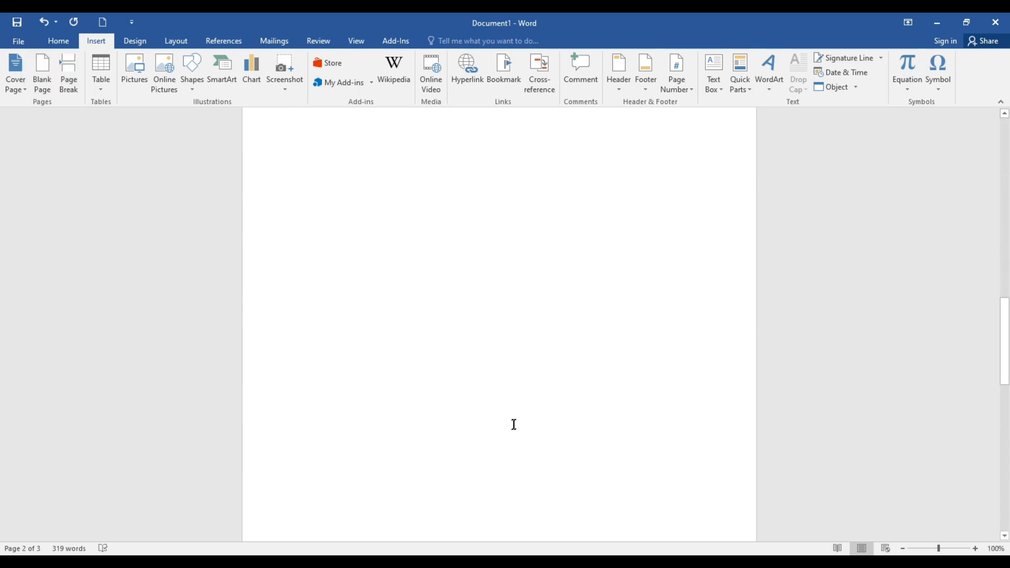
scroll(514, 425, "down", 3)
scroll(513, 427, "down", 3)
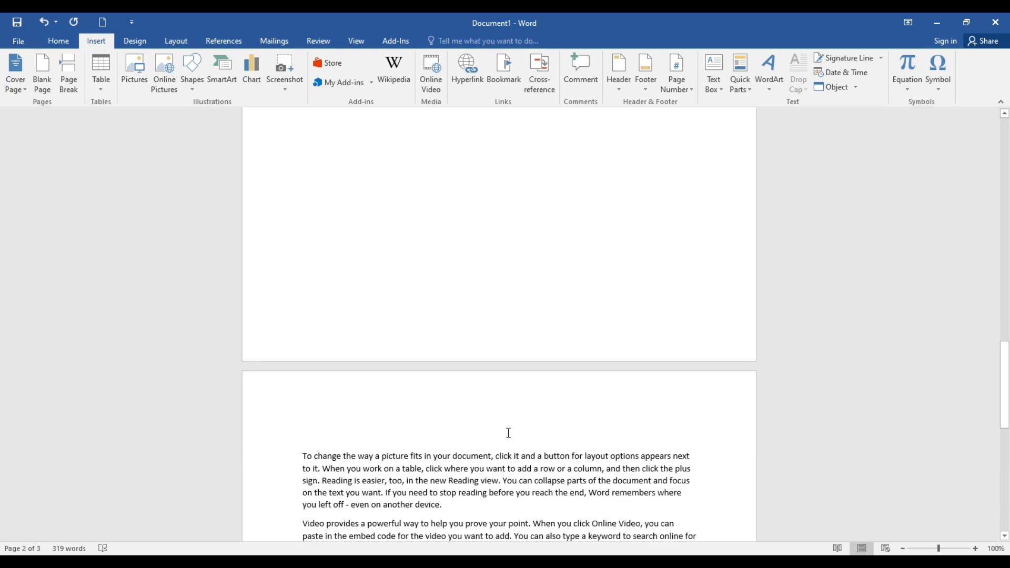
scroll(509, 433, "down", 6)
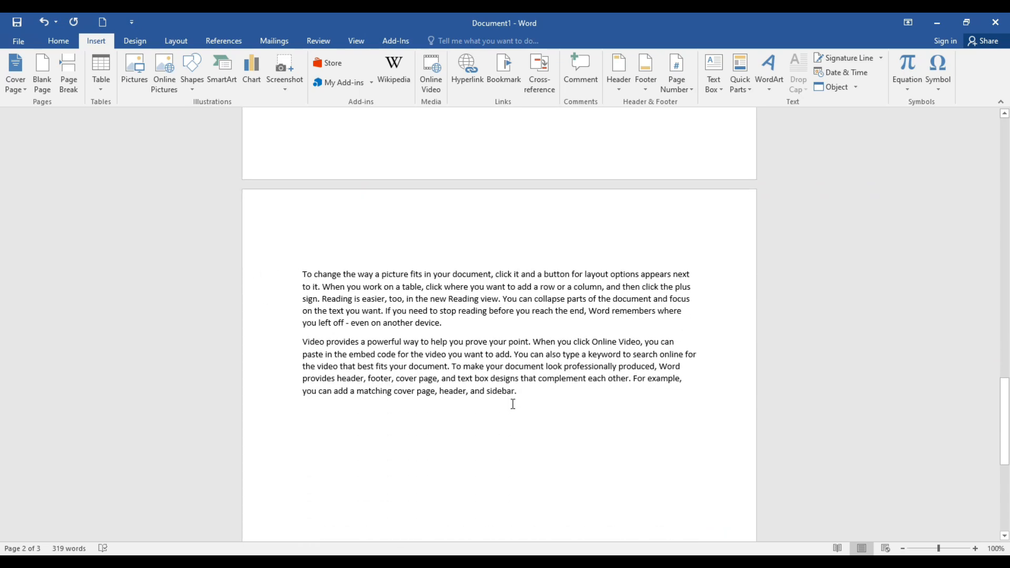
scroll(514, 402, "up", 9)
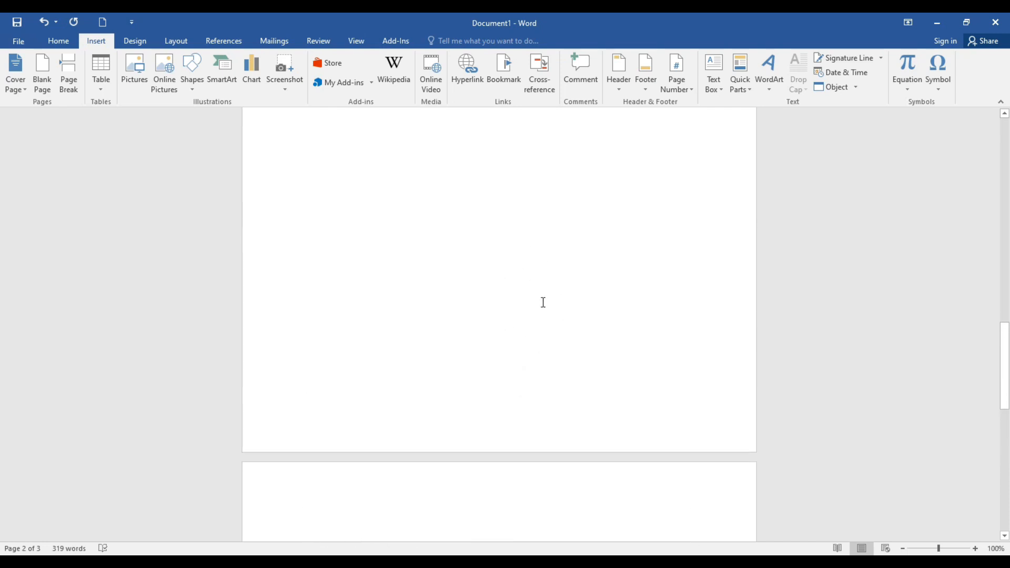
scroll(564, 363, "down", 6)
scroll(546, 365, "down", 6)
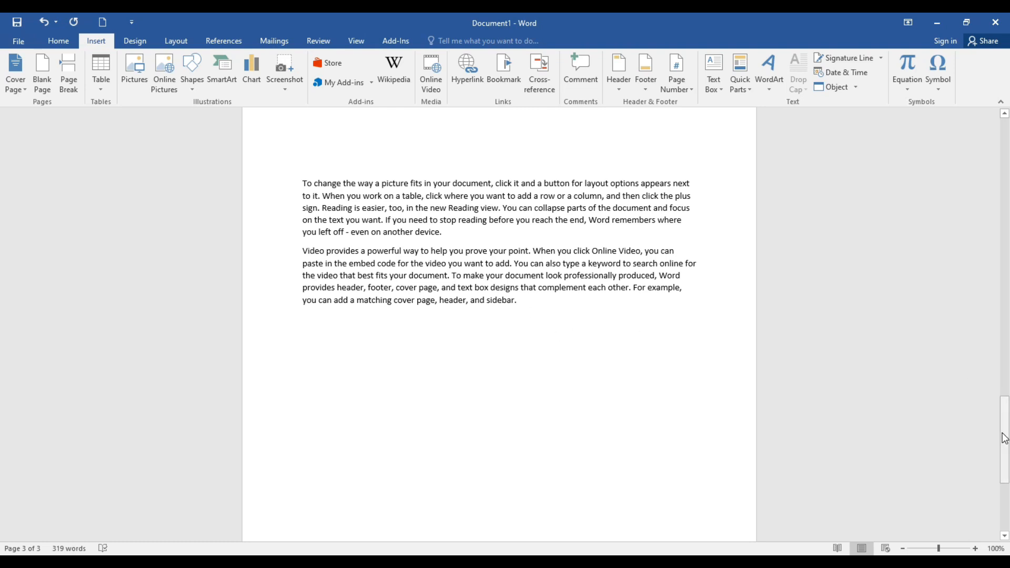
Step: Undo the blank page between the paragraphs and place the cursor at the end of the last paragraph
key("ctrl+z")
scroll(507, 386, "up", 3)
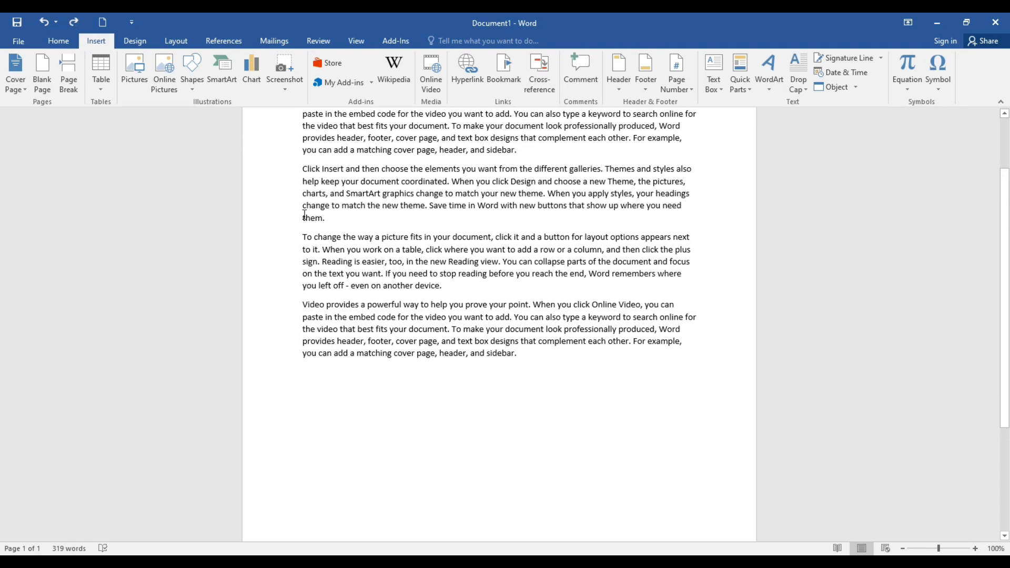
left_click(520, 353)
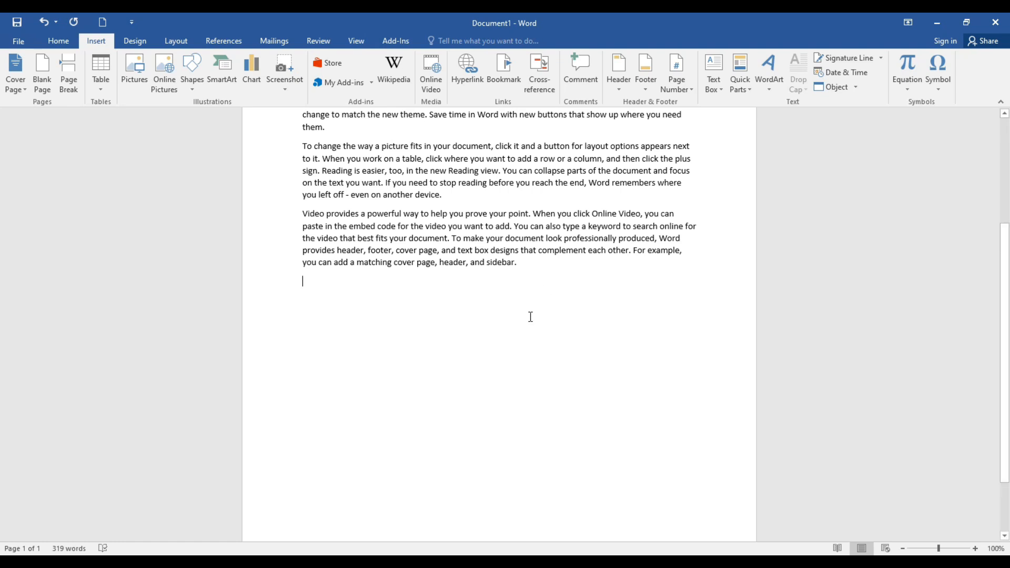
Step: Insert a blank page after the second paragraph again and undo the insertion
scroll(491, 354, "up", 2)
left_click(331, 185)
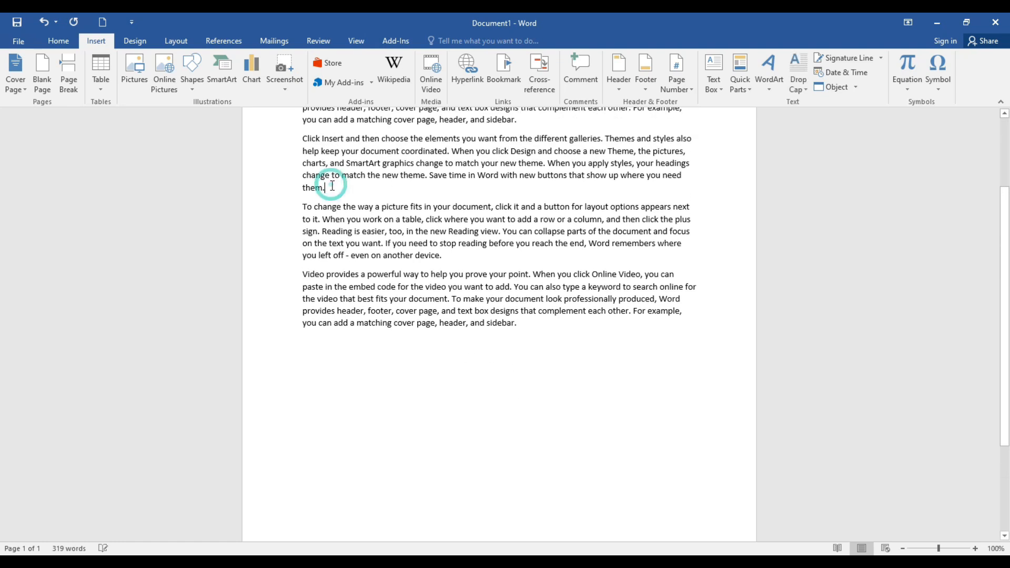
left_click(42, 79)
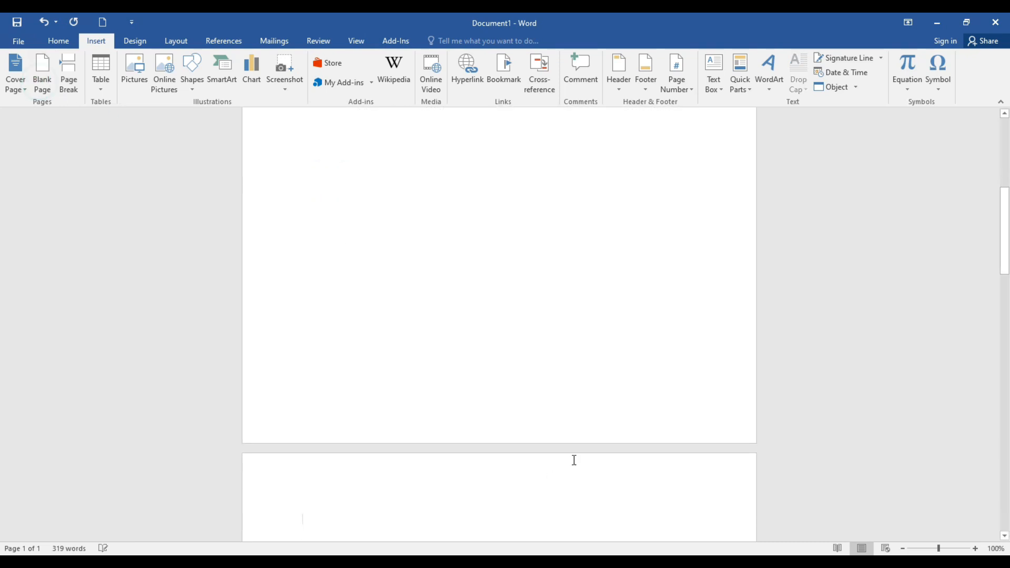
scroll(595, 360, "down", 15)
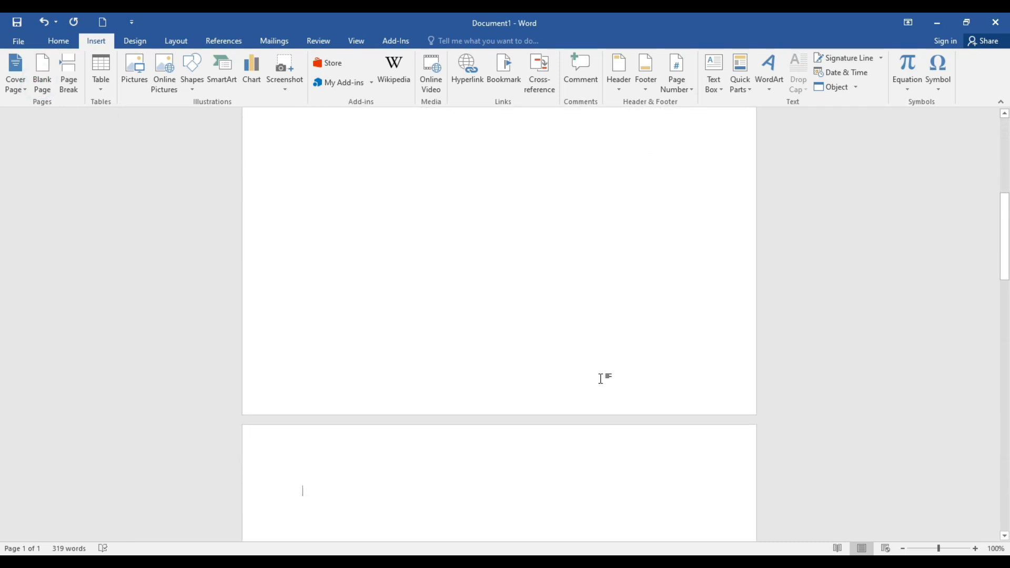
scroll(597, 384, "down", 8)
scroll(594, 386, "up", 6)
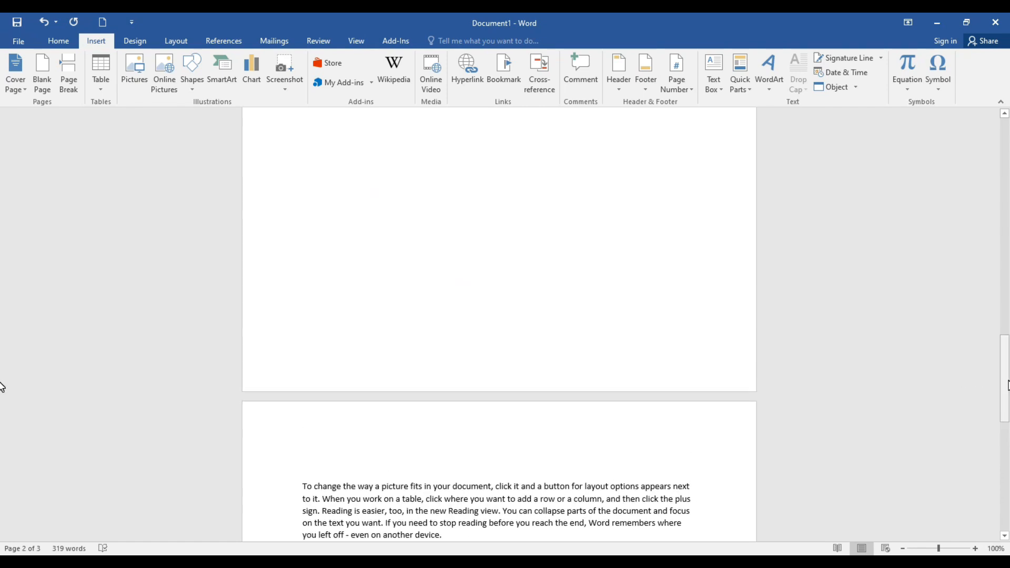
key("ctrl+z")
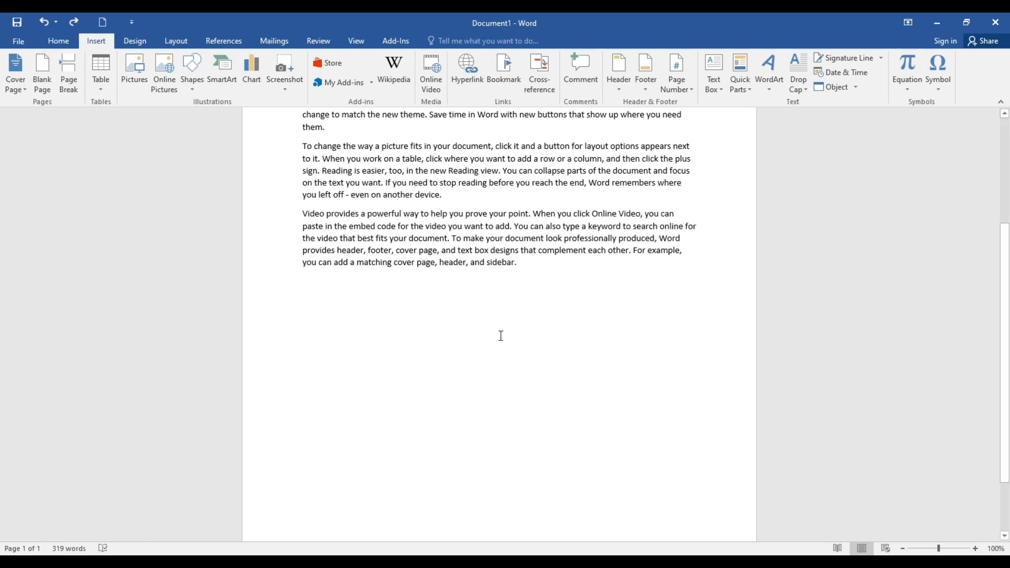
scroll(547, 341, "up", 3)
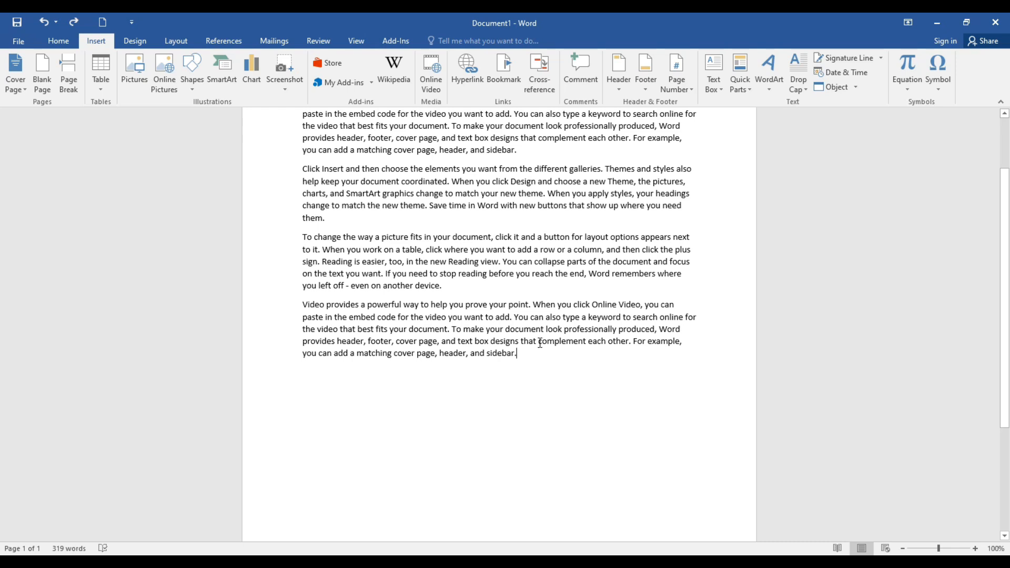
Step: Insert a page break at the end of the second paragraph so the third paragraph starts on a new page
left_click(334, 219)
left_click(69, 87)
scroll(553, 323, "down", 8)
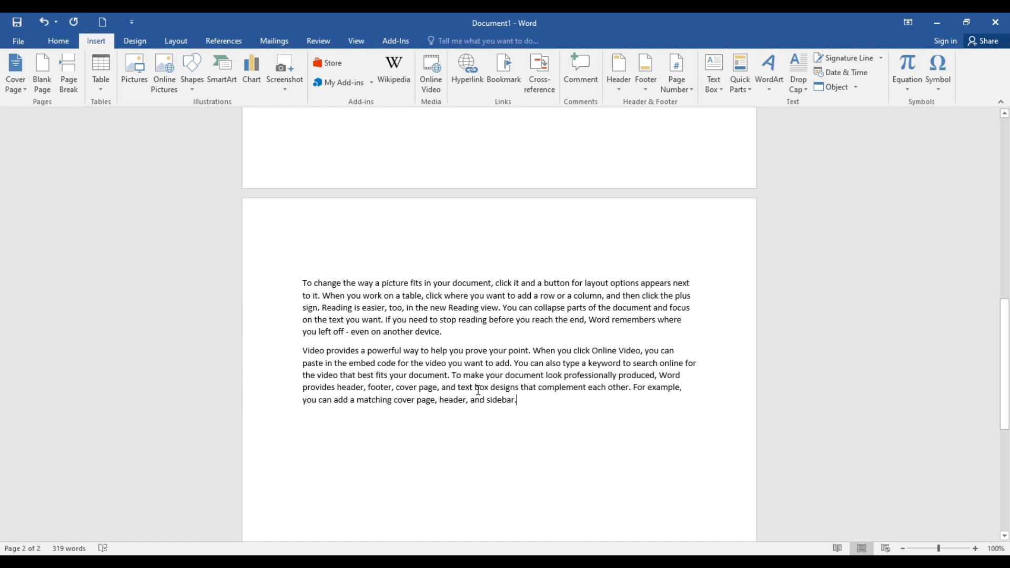
Step: Add the built-in Slice (Dark) cover page to the document
left_click(25, 96)
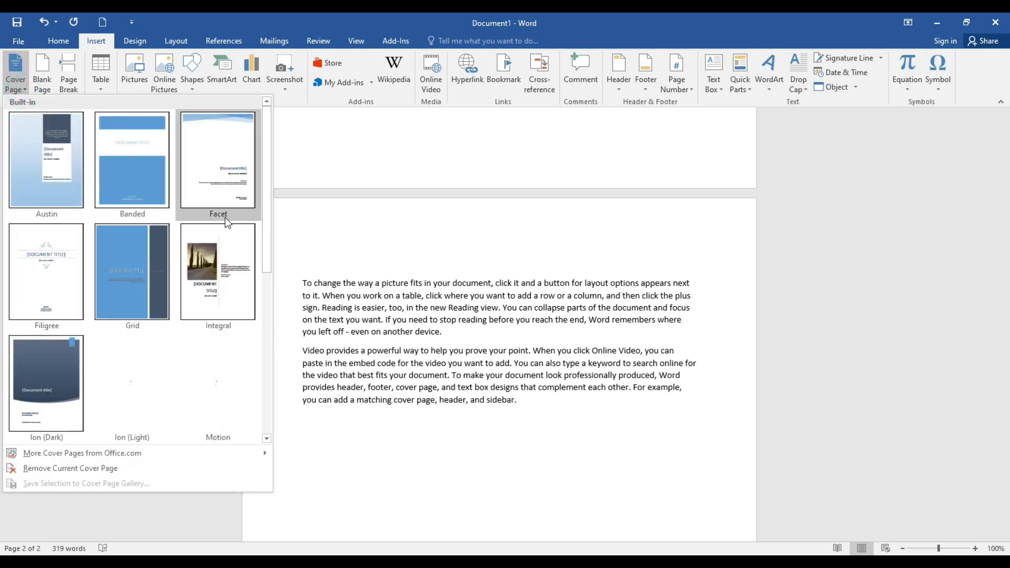
scroll(142, 299, "down", 3)
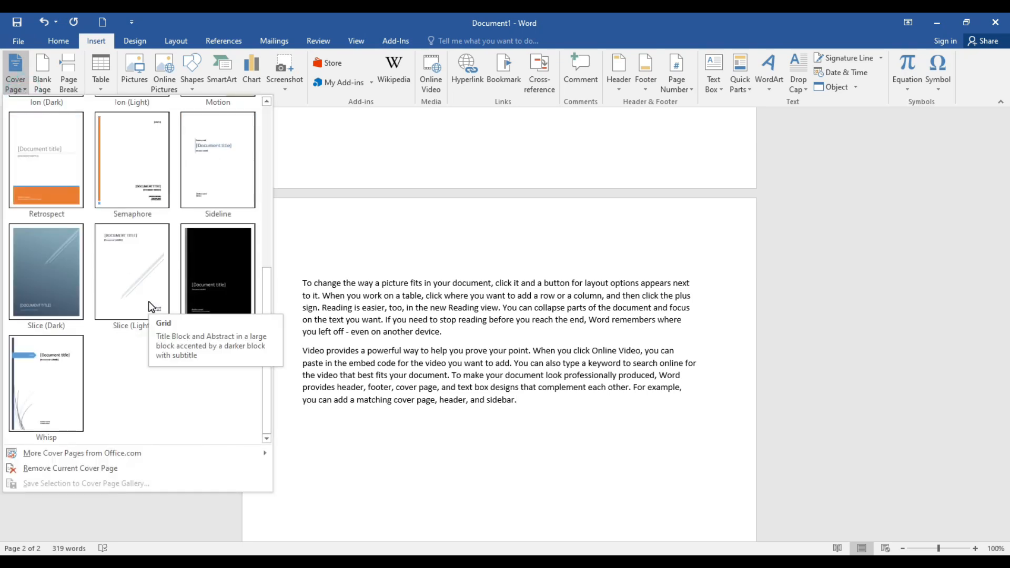
scroll(148, 350, "up", 3)
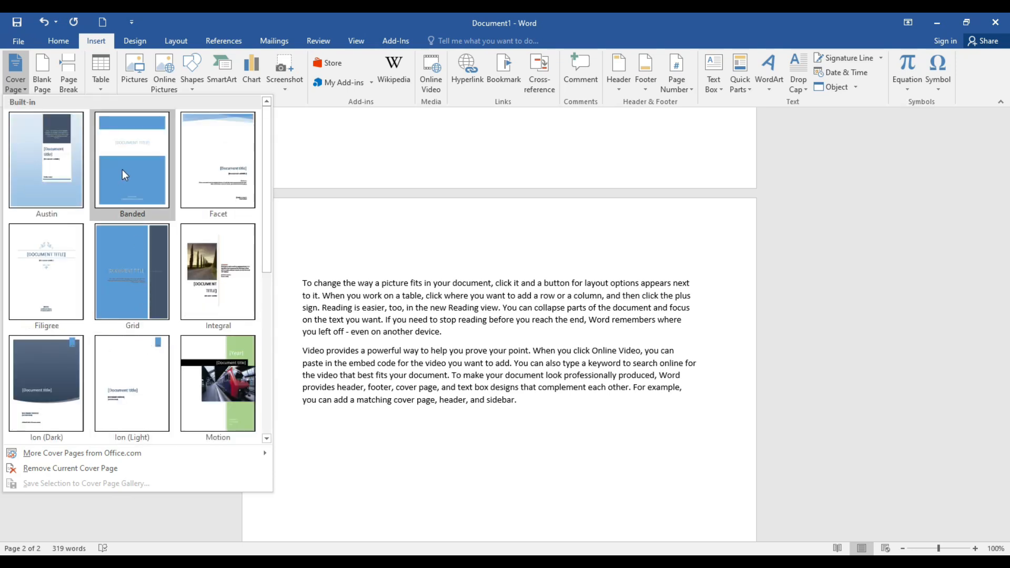
scroll(137, 392, "down", 3)
scroll(141, 390, "up", 3)
scroll(157, 345, "down", 3)
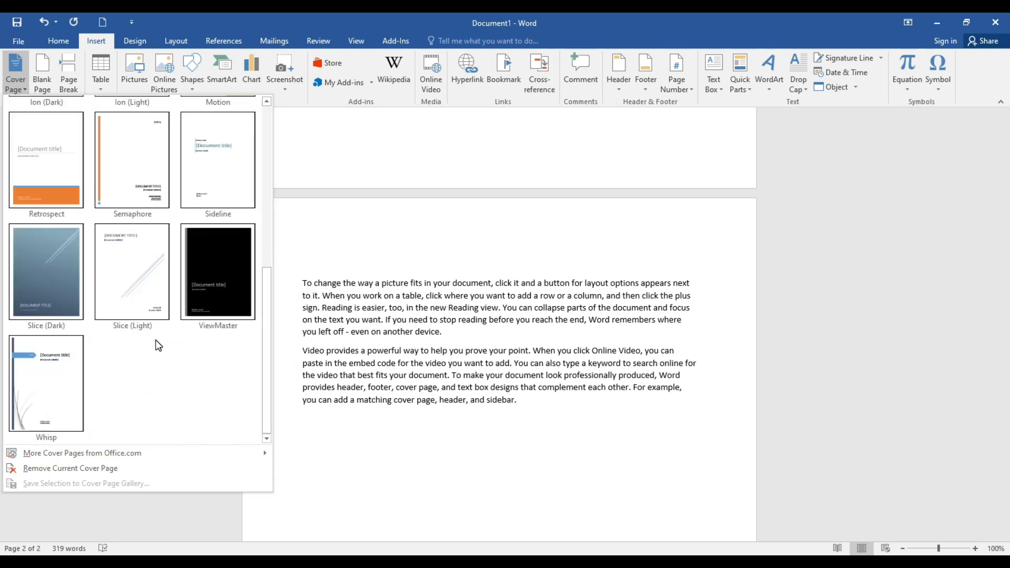
left_click(45, 275)
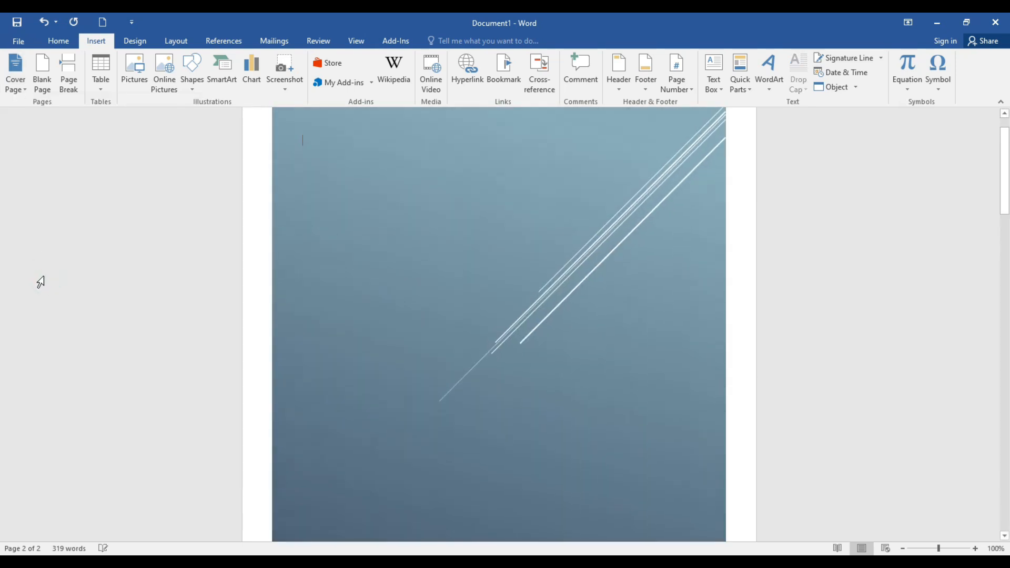
Step: Enter a name as the cover page's document title and fill in the document subtitle
scroll(492, 332, "up", 1)
scroll(489, 336, "down", 5)
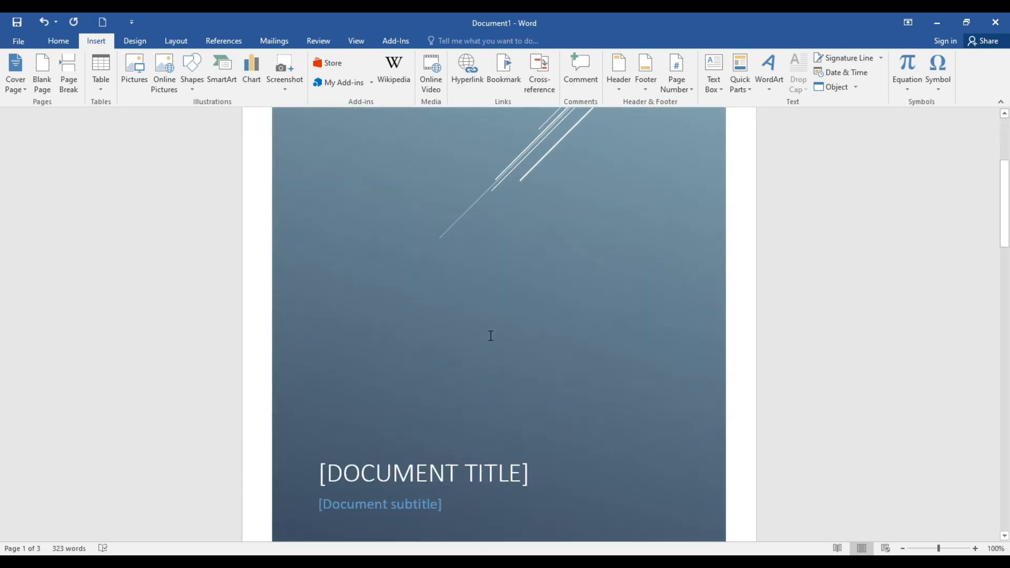
scroll(489, 336, "down", 10)
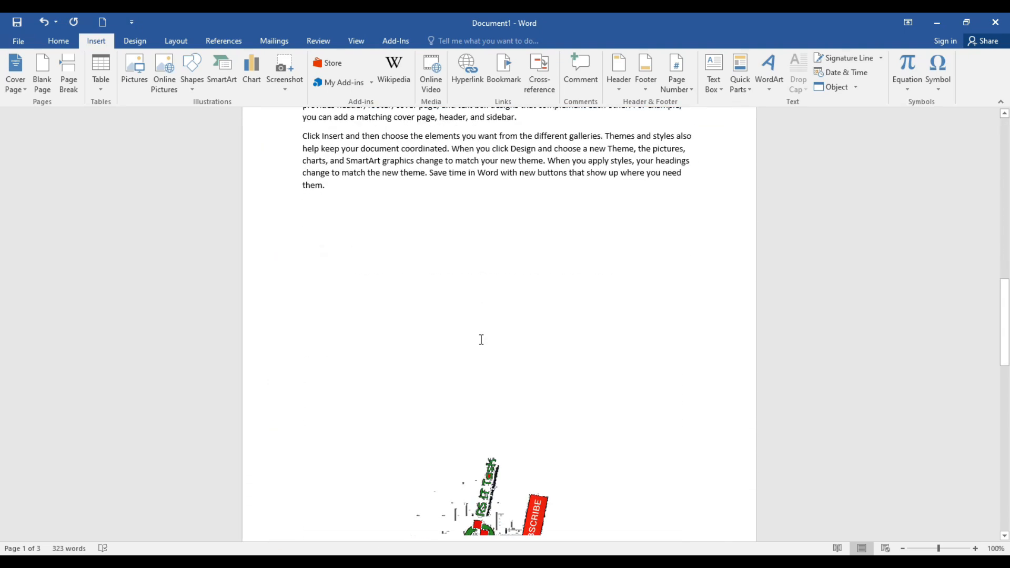
scroll(482, 339, "up", 15)
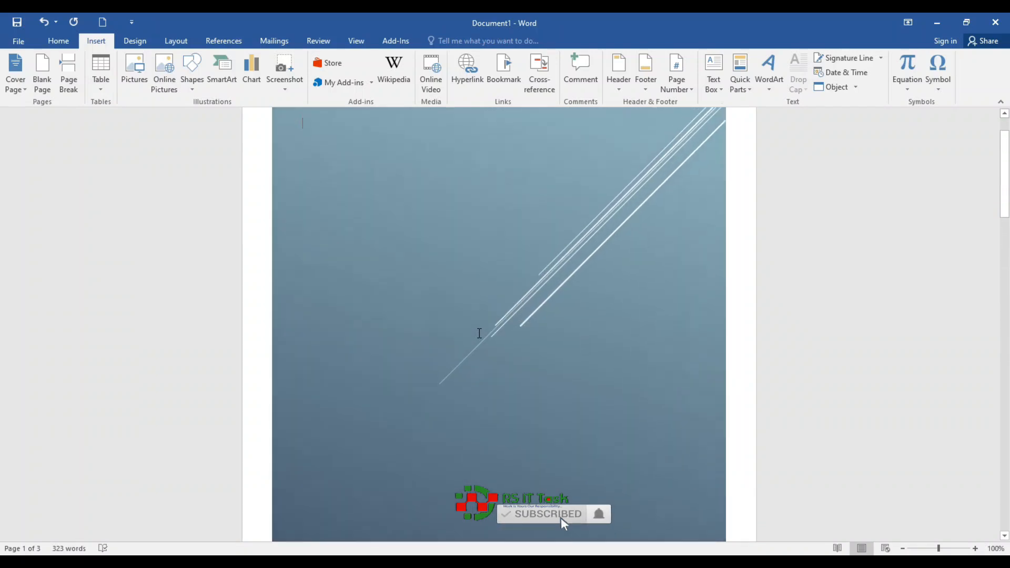
scroll(461, 323, "down", 4)
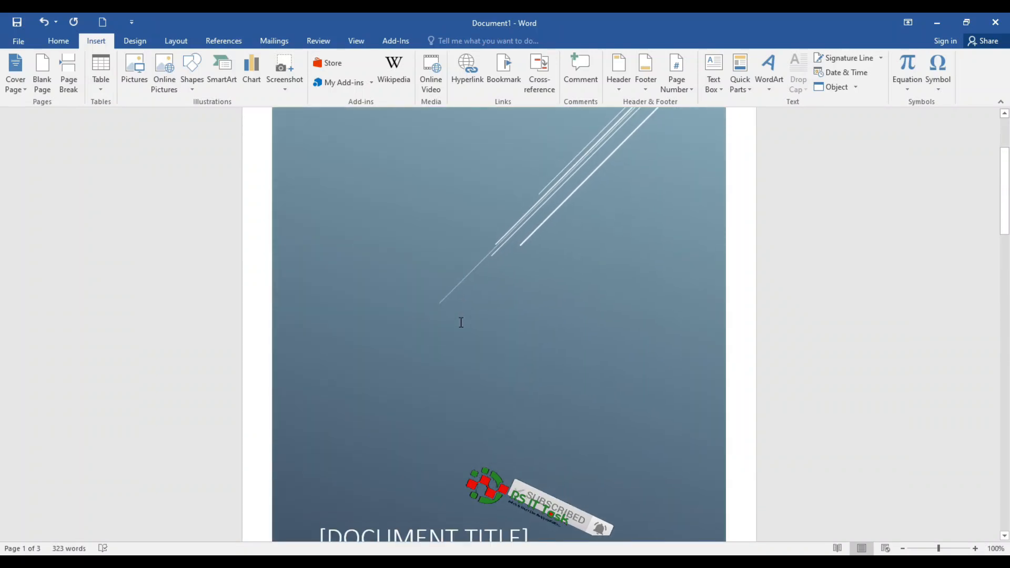
scroll(460, 322, "down", 1)
left_click(386, 376)
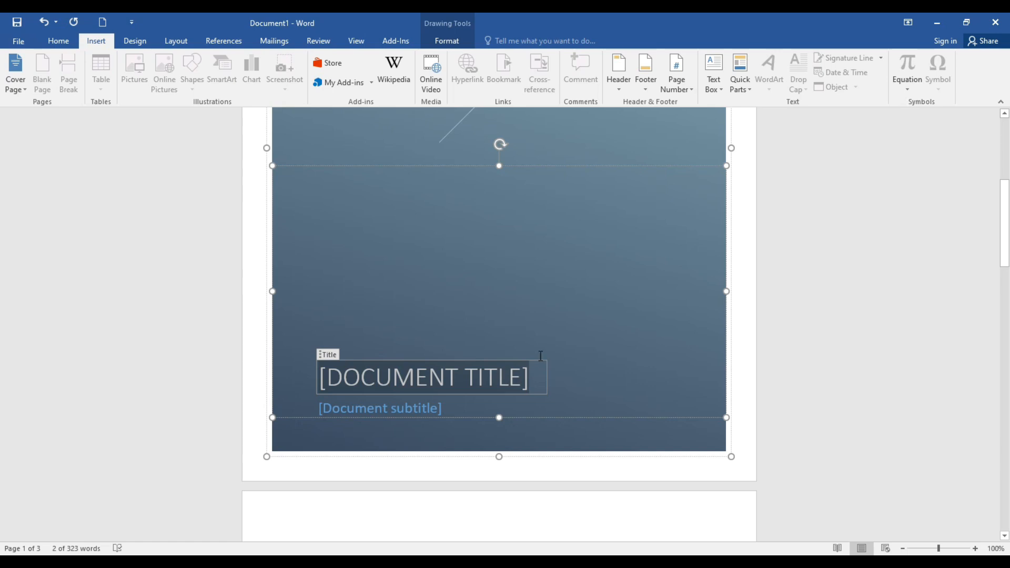
type("REAUL")
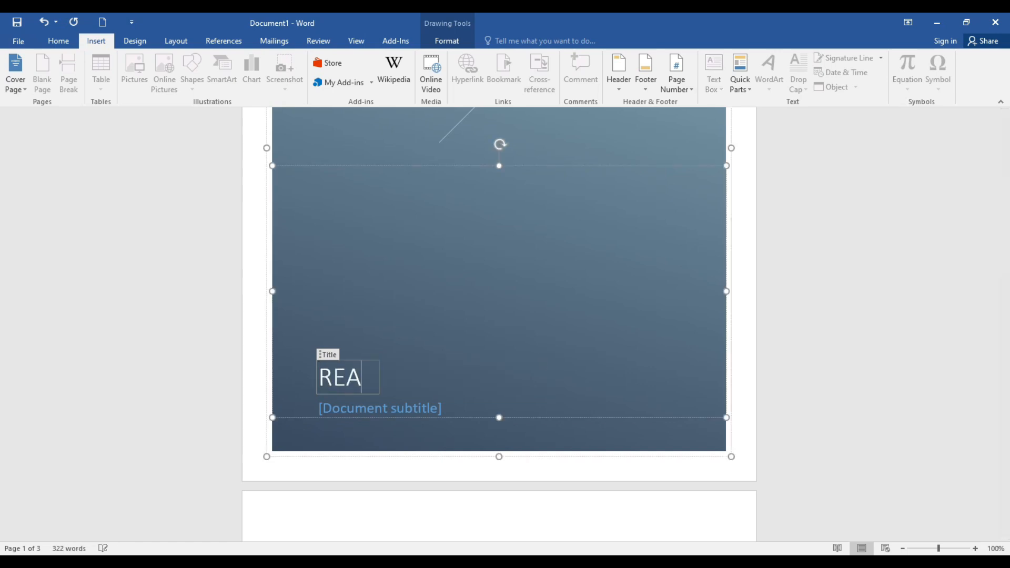
type("s eord")
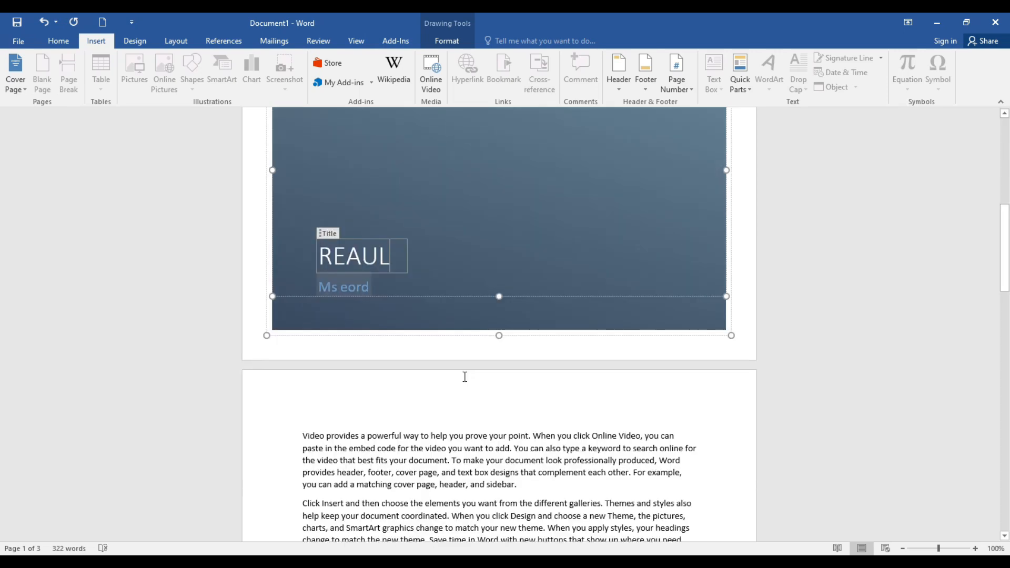
Step: Replace the Slice (Dark) cover page with the Insight 2 design from Office.com and review the new cover
scroll(466, 375, "up", 3)
scroll(469, 367, "up", 5)
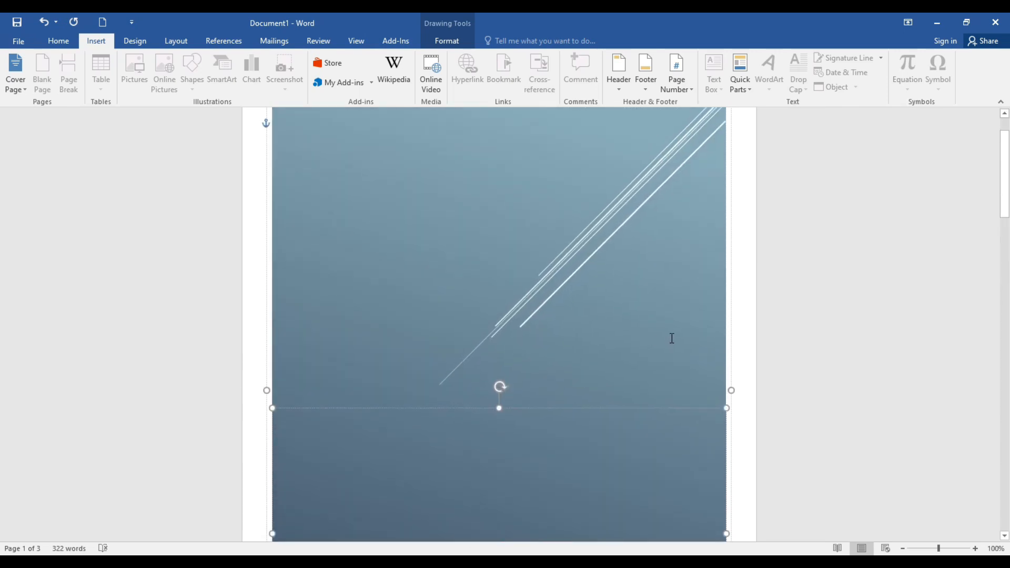
scroll(670, 341, "down", 2)
left_click(15, 73)
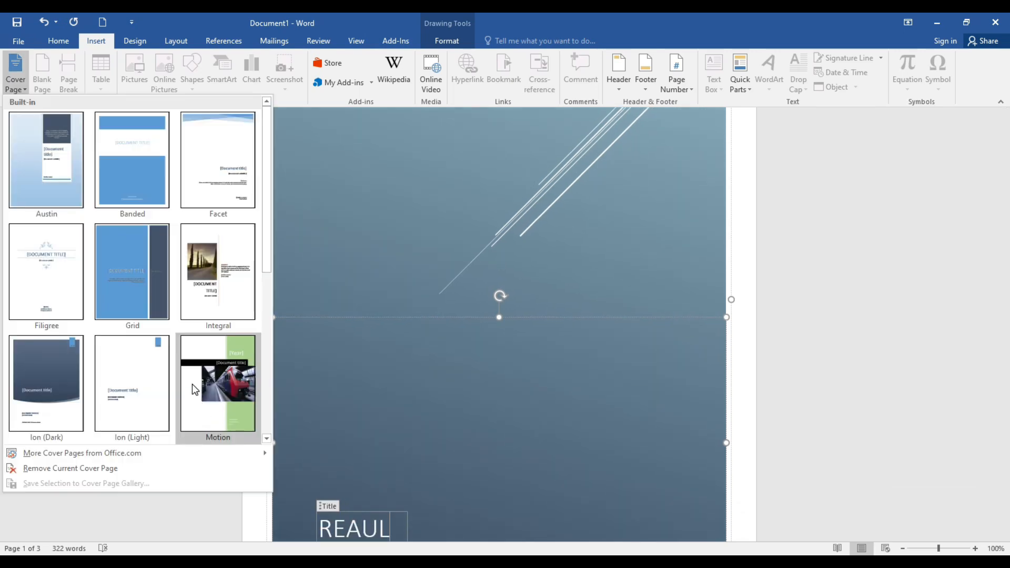
scroll(142, 392, "down", 3)
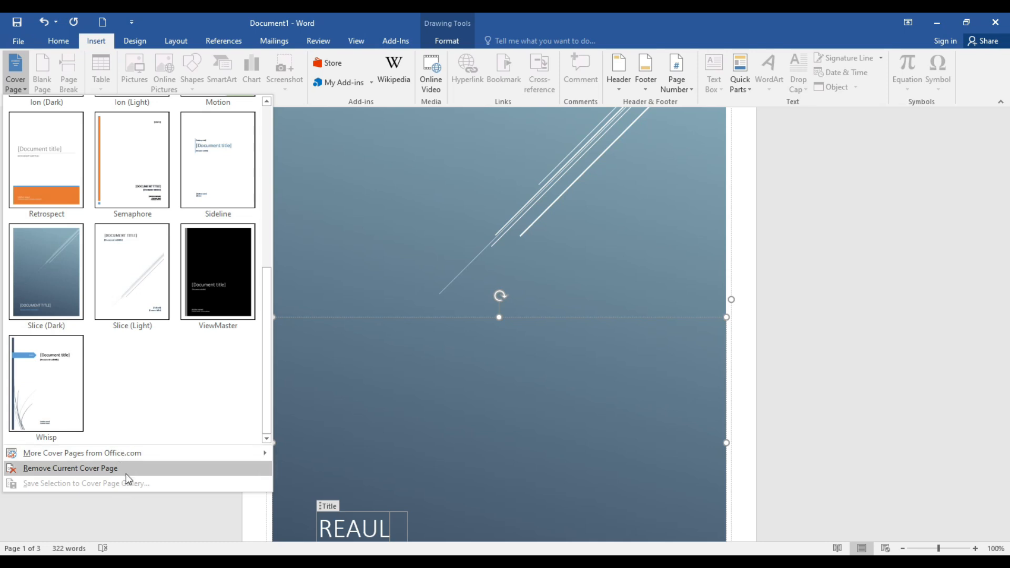
mouse_move(88, 458)
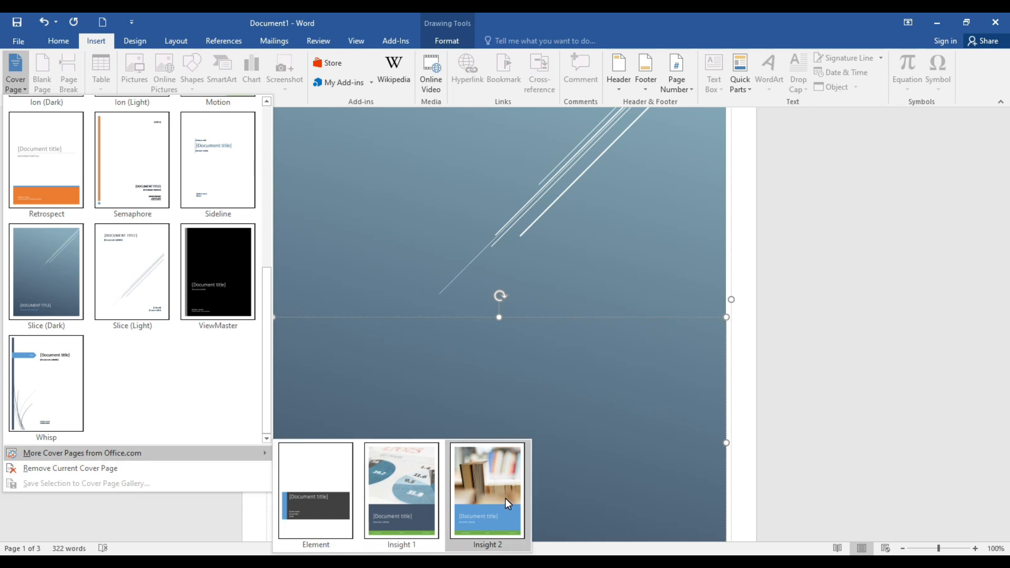
left_click(479, 491)
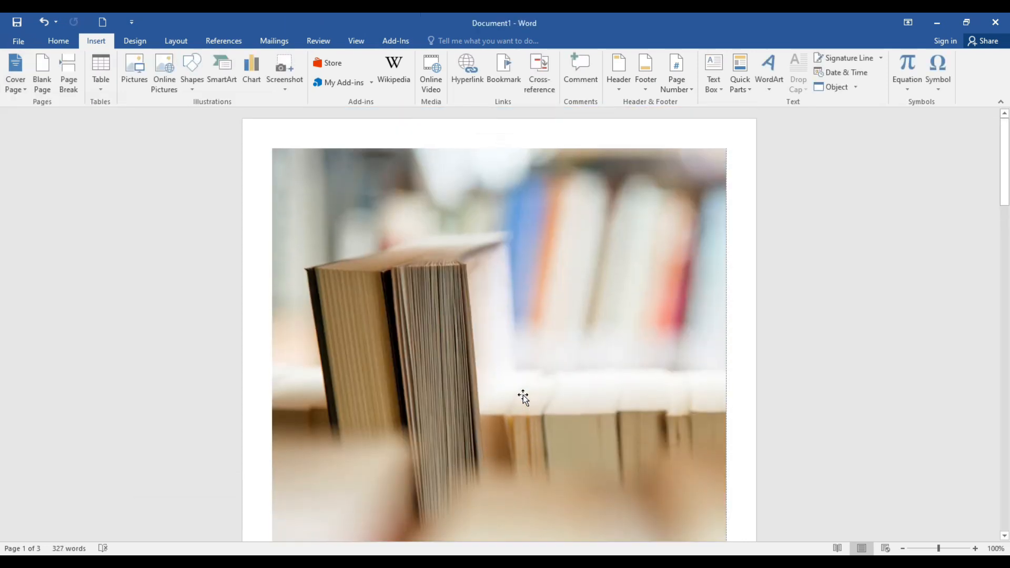
scroll(523, 395, "down", 15)
scroll(508, 393, "up", 10)
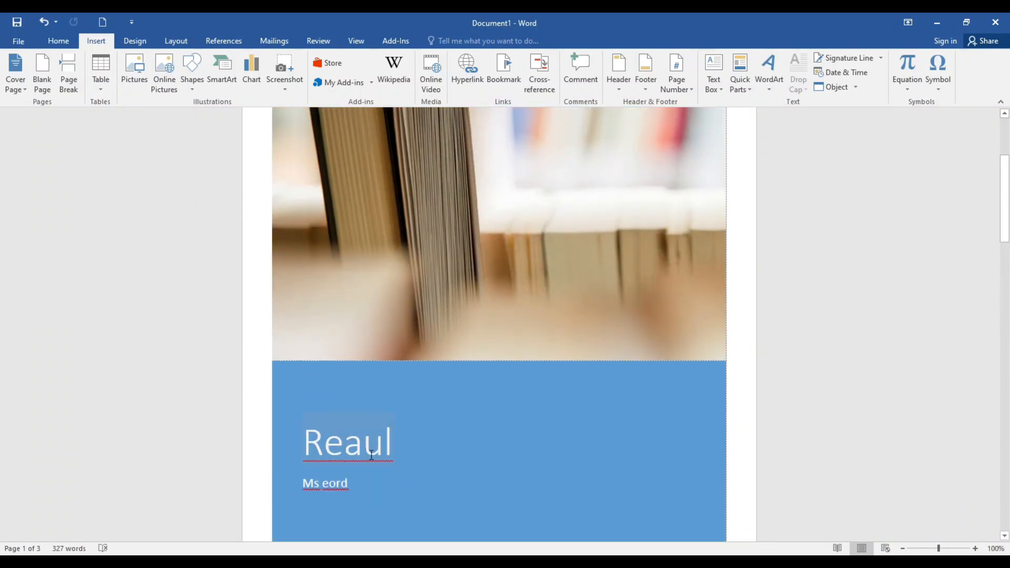
scroll(411, 434, "up", 3)
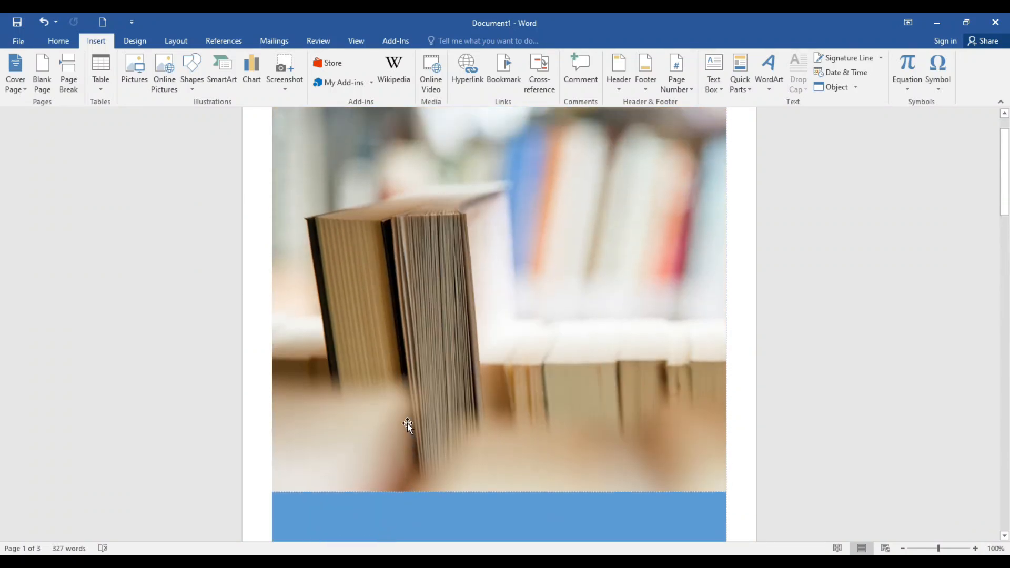
scroll(408, 427, "up", 2)
Step: Remove the current cover page from the document
scroll(406, 422, "down", 12)
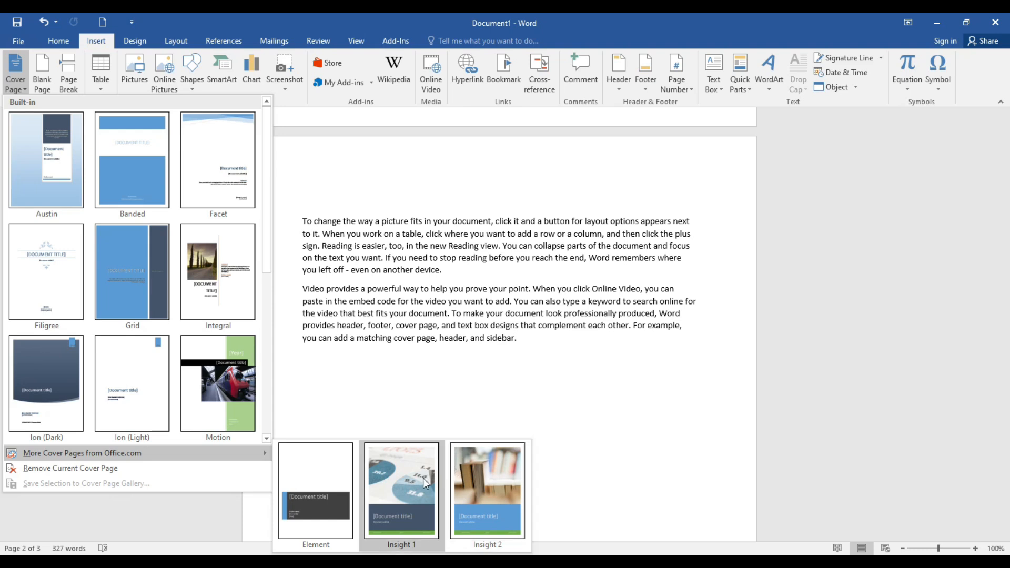
scroll(438, 417, "up", 12)
scroll(441, 419, "up", 8)
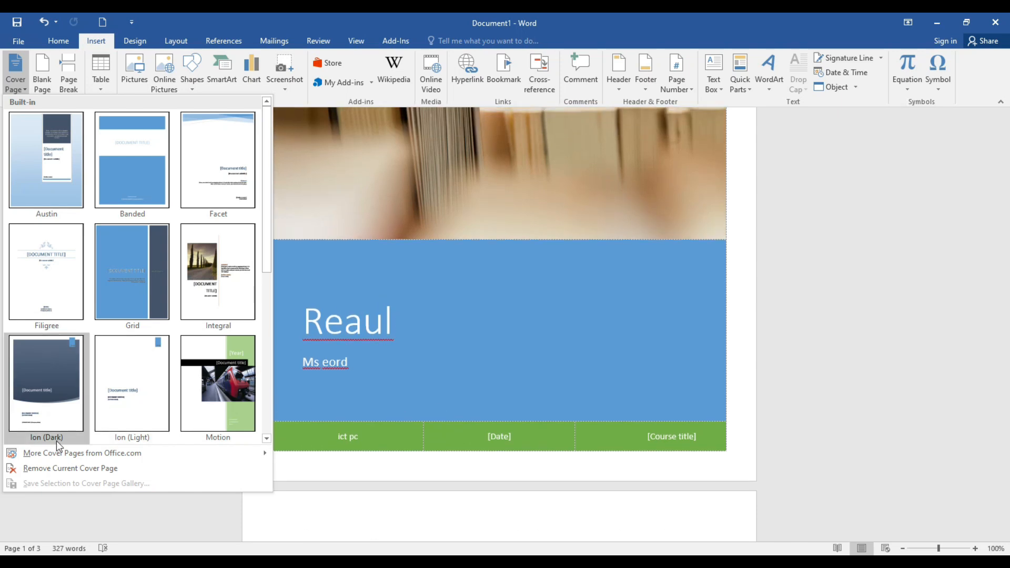
left_click(95, 473)
scroll(491, 399, "up", 2)
scroll(607, 380, "down", 10)
scroll(605, 380, "up", 10)
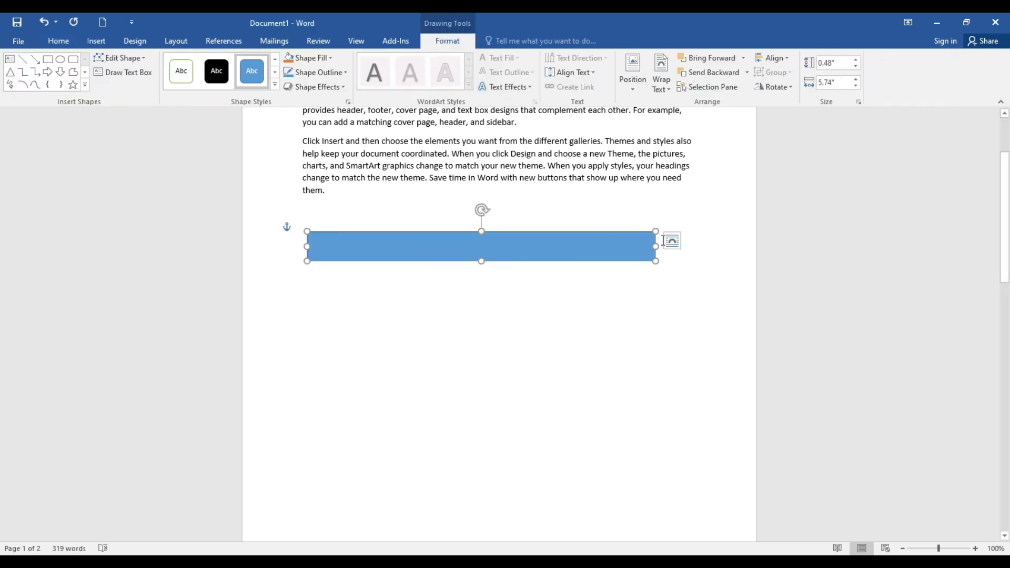
Step: Draw a vertical rectangle about 3.7" high and 0.23" wide below the horizontal bar and copy it sideways as evenly spaced columns
left_click(192, 73)
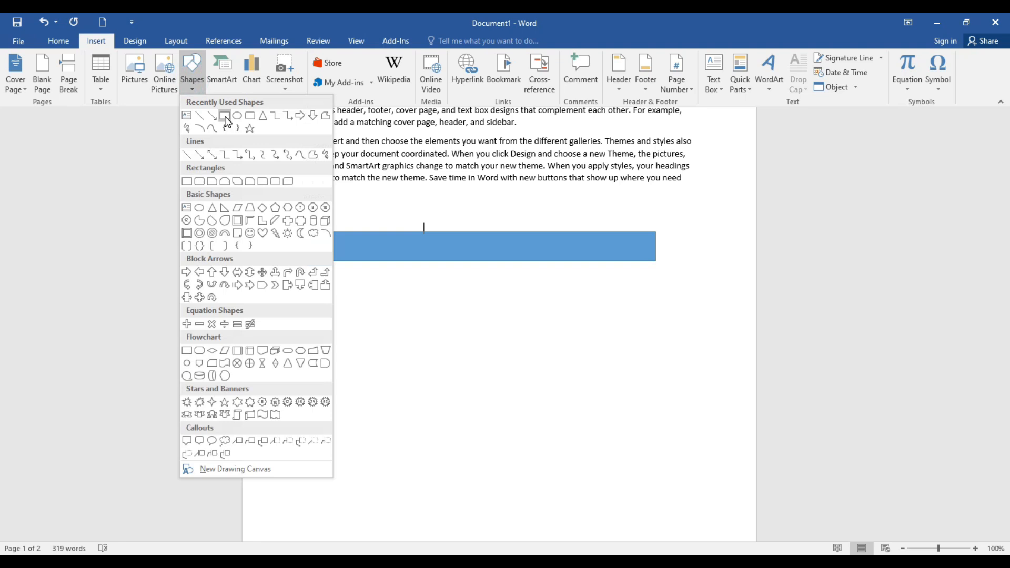
left_click(224, 116)
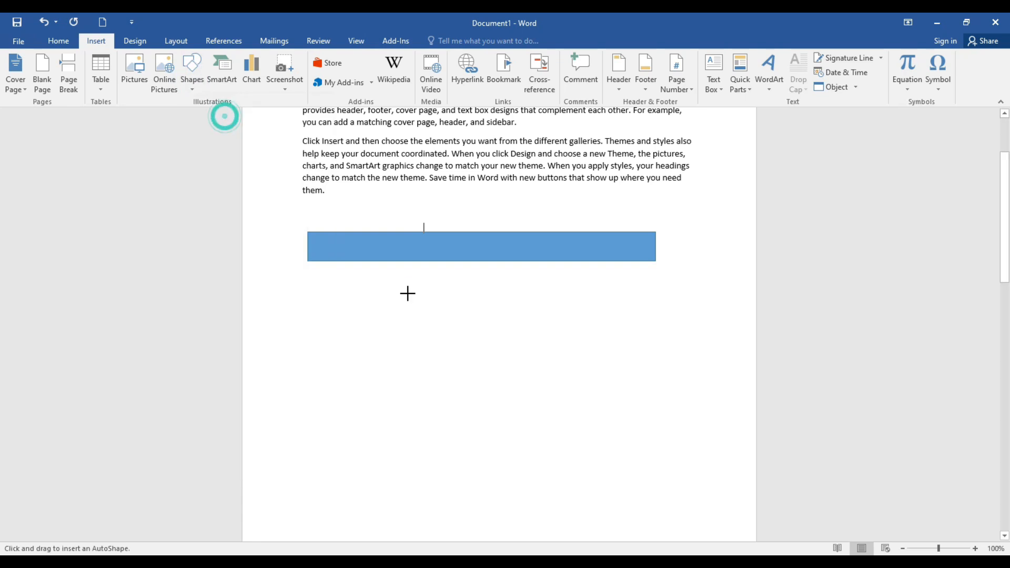
left_click_drag(388, 279, 402, 504)
left_click_drag(403, 371, 485, 314)
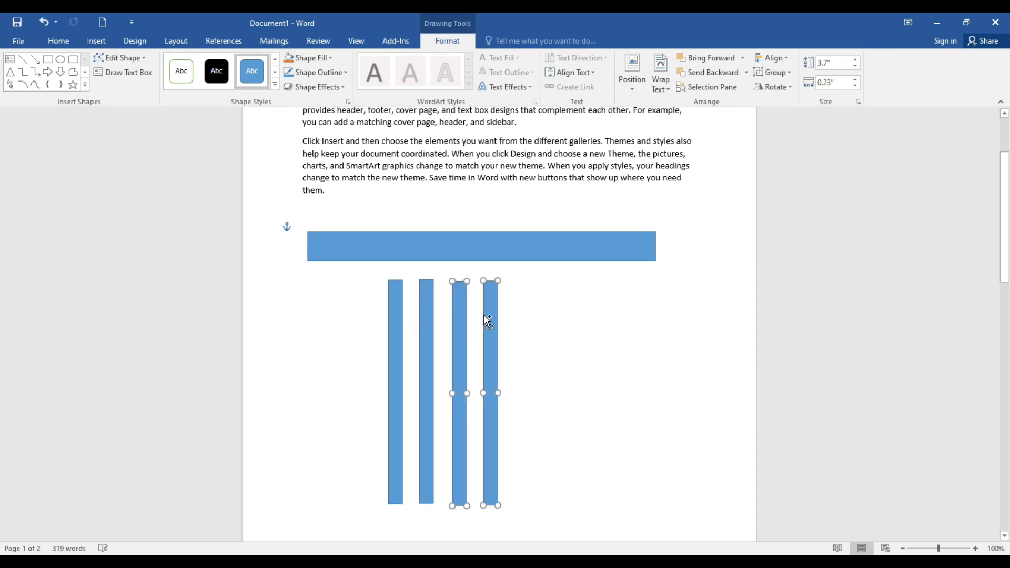
left_click(528, 260)
left_click_drag(530, 266, 528, 448)
left_click(532, 312, "shift")
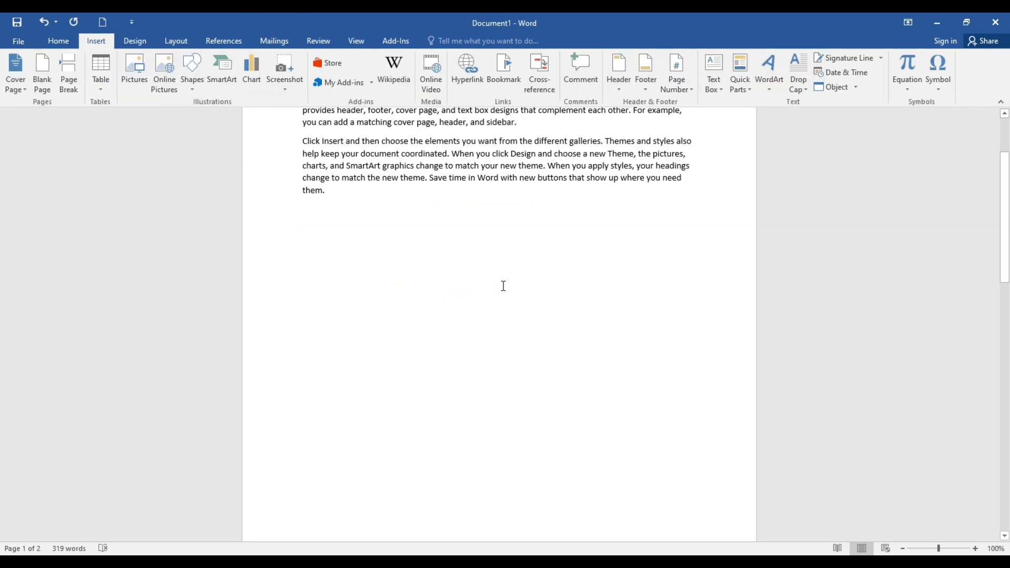
Step: Add an empty line below the last paragraph and preview table sizes there
key("Return")
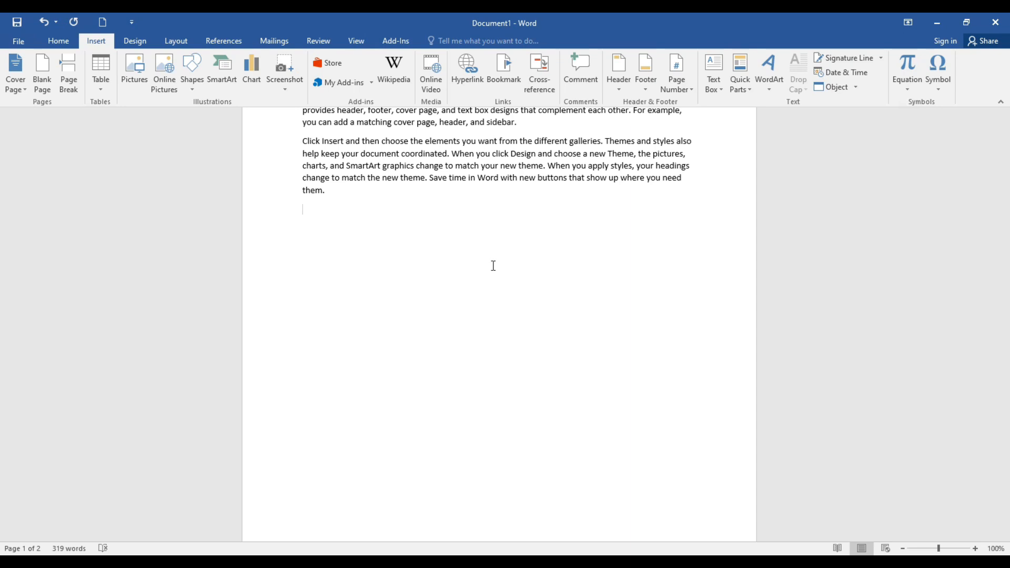
left_click(102, 88)
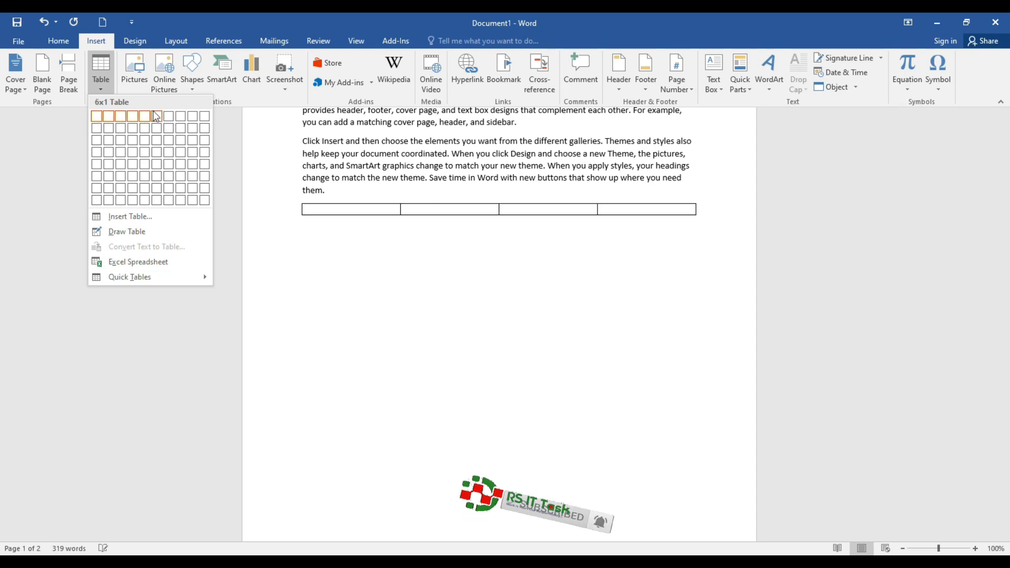
Step: Insert a table with 10 columns and 8 rows below the coloured Row, Cell and Column table
left_click(103, 90)
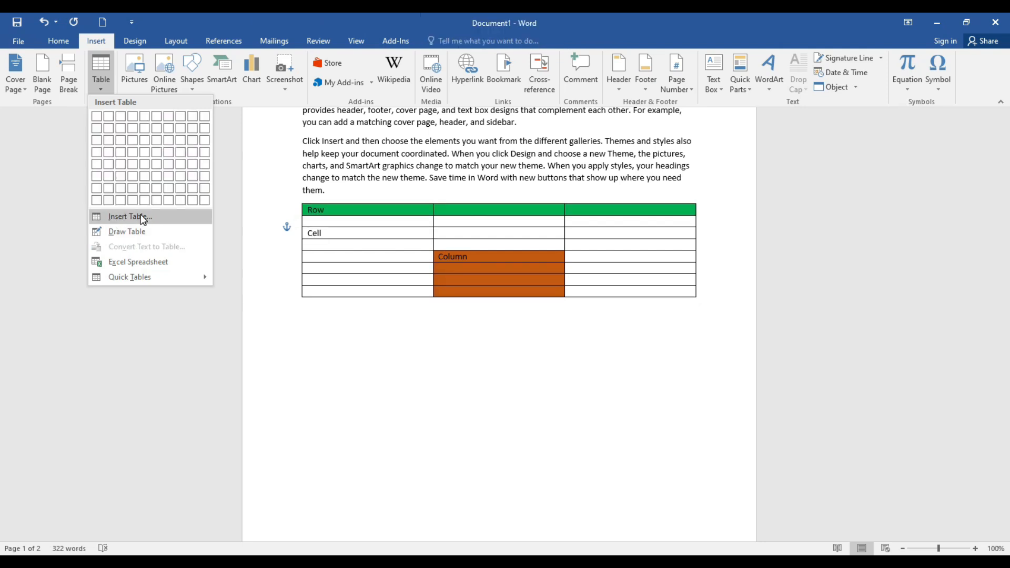
left_click(135, 217)
left_click_drag(490, 198, 769, 188)
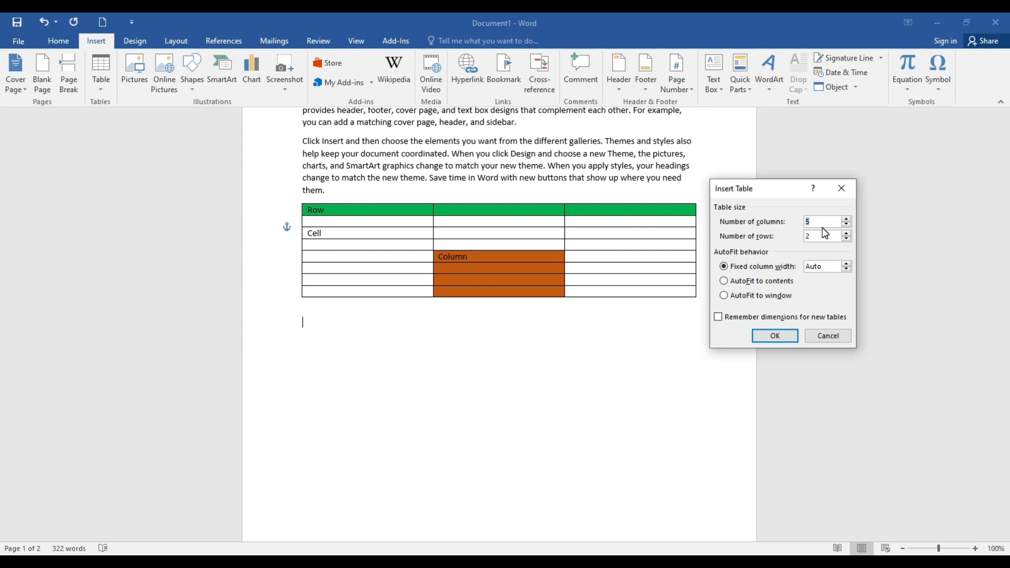
type("10")
left_click_drag(815, 236, 800, 240)
type("8")
left_click(782, 339)
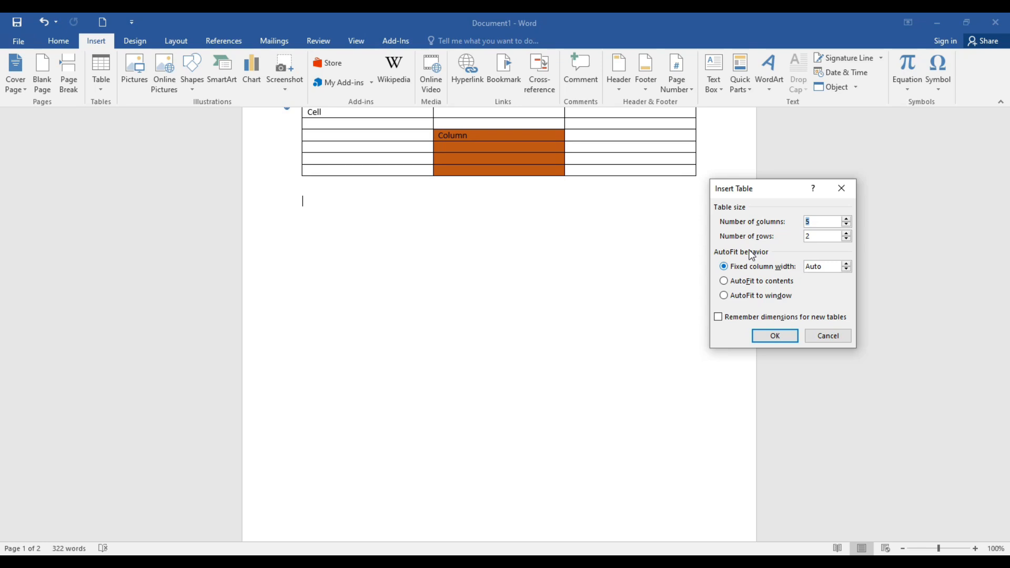
Step: Insert a table with 5 columns and 2 rows, set to AutoFit to contents, below the coloured table
left_click(792, 281)
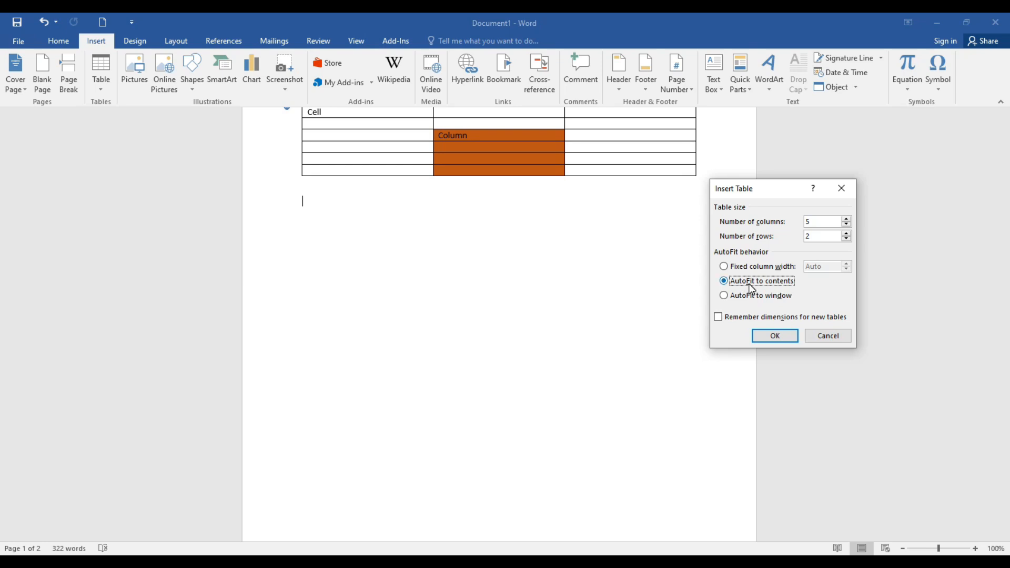
left_click(779, 334)
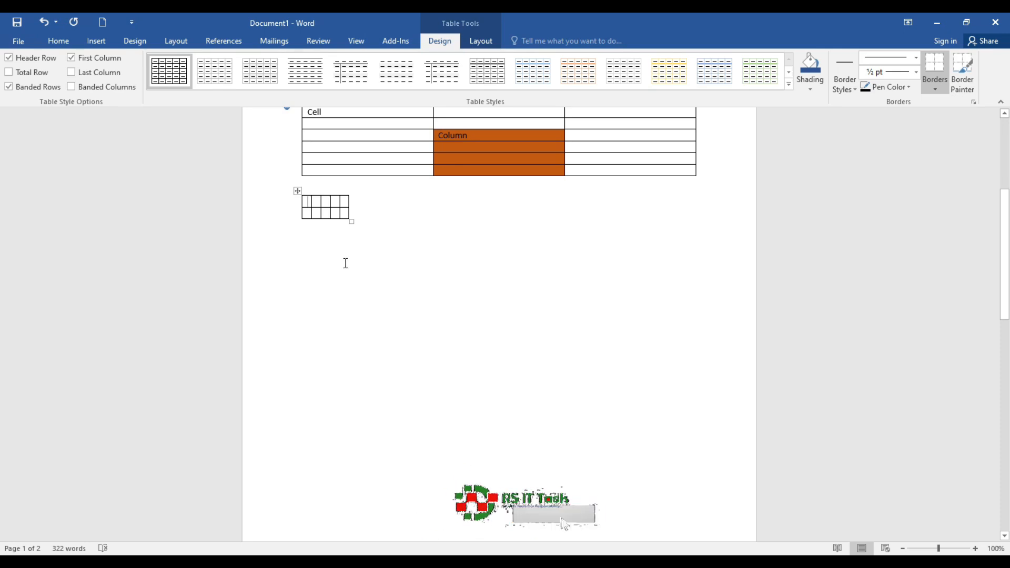
Step: Fill the new table's first row with "Ifoiefeiufjioeufje", "jfuefhnyfejkfuiey", "L;koijgr gj", "lwieju" and "tendund"
type("Ifoiefeiufjioeufje")
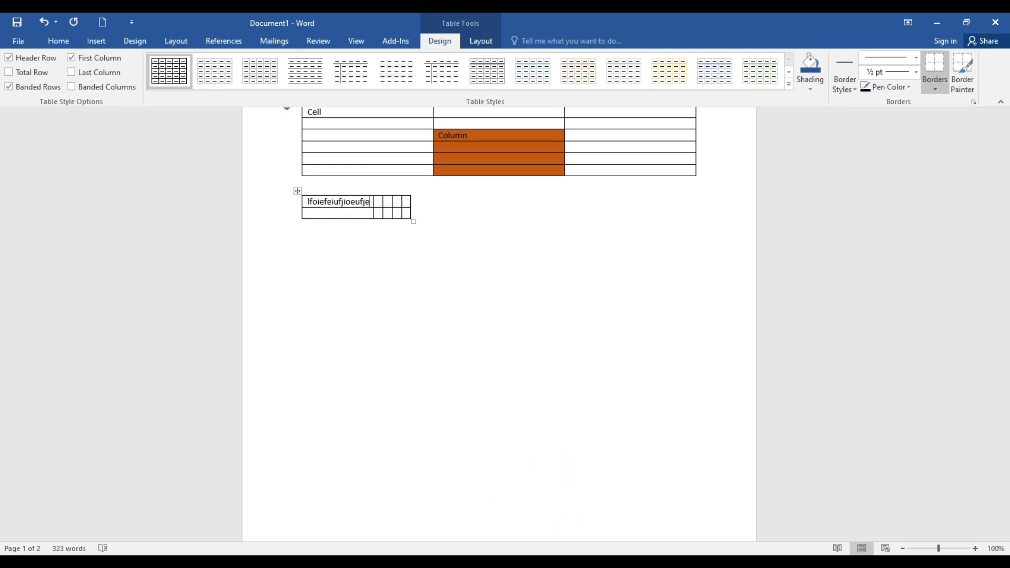
key("Tab")
type("jfuefhnyfejkfuiey")
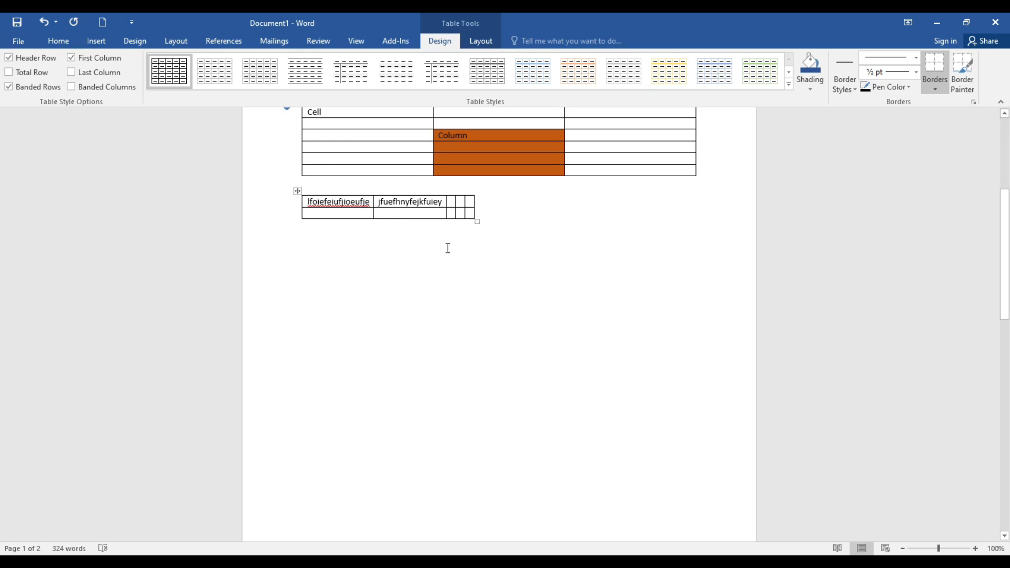
left_click(452, 203)
type("L;koijgr gj")
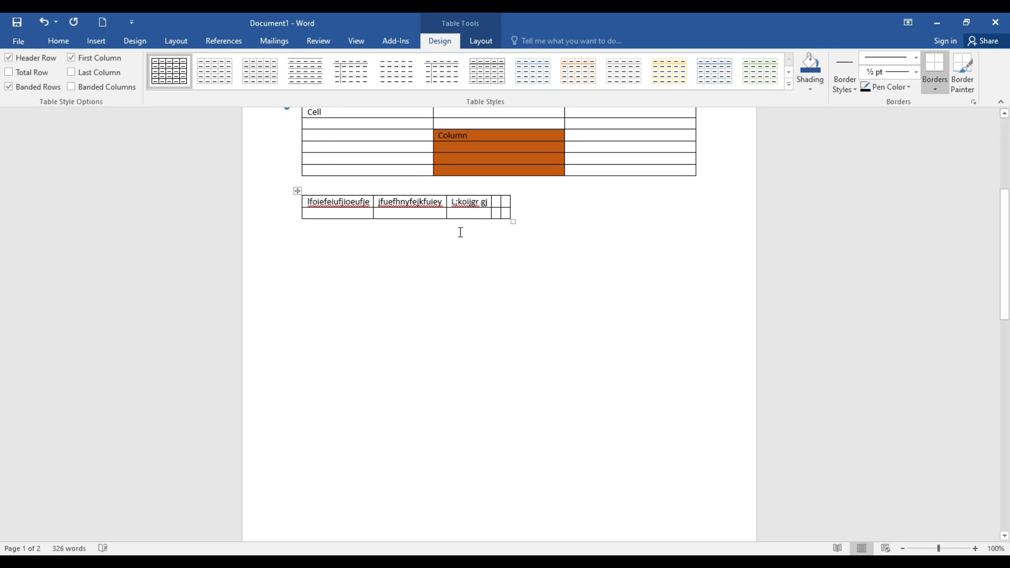
left_click(498, 203)
type("lwieju")
left_click(527, 202)
type("tendund")
left_click(96, 40)
left_click(101, 74)
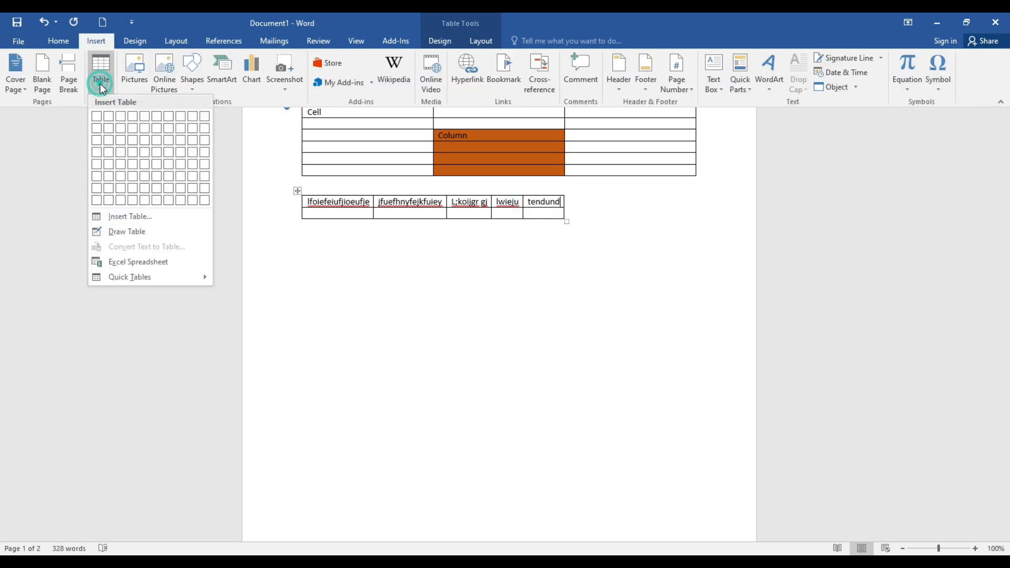
left_click(125, 217)
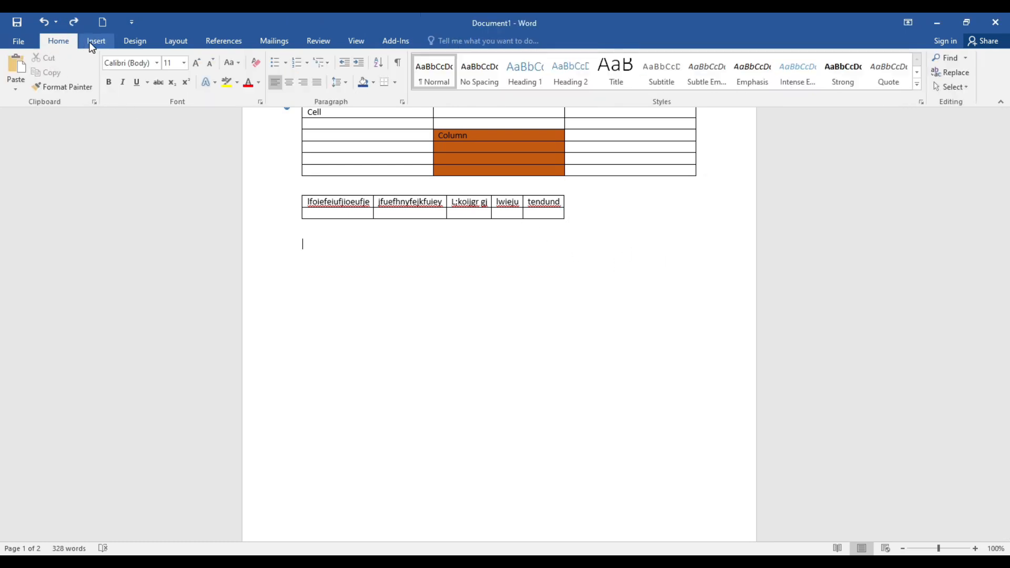
Step: Insert another table with 5 columns and 2 rows, set to AutoFit to window, below the filled-in table
left_click(93, 45)
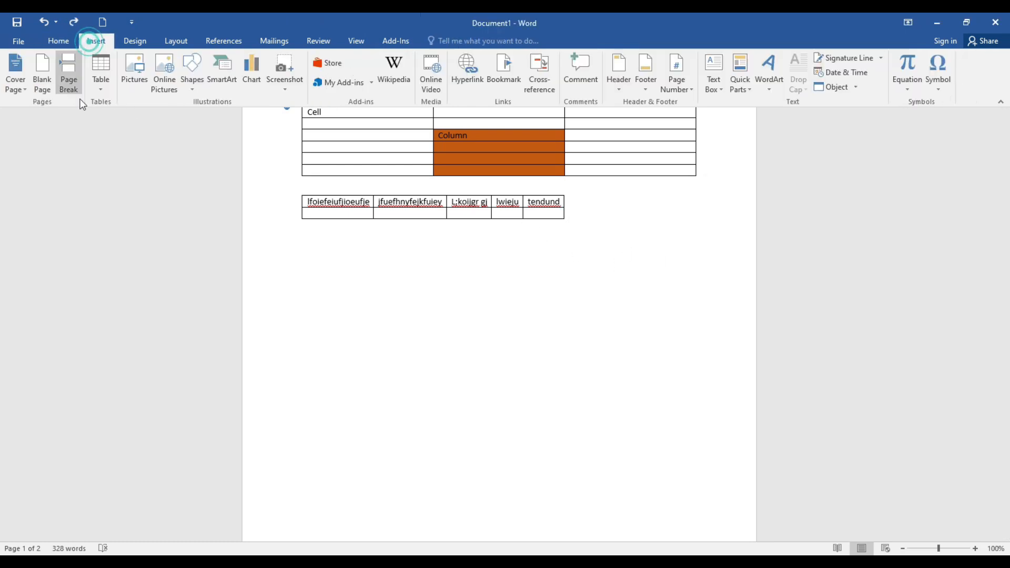
left_click(105, 90)
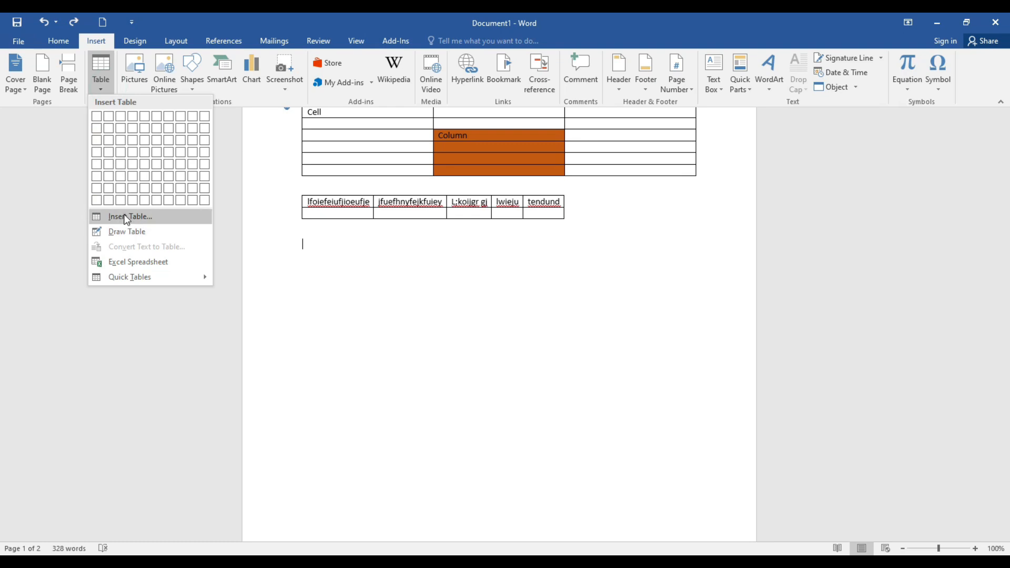
left_click(122, 216)
left_click(737, 297)
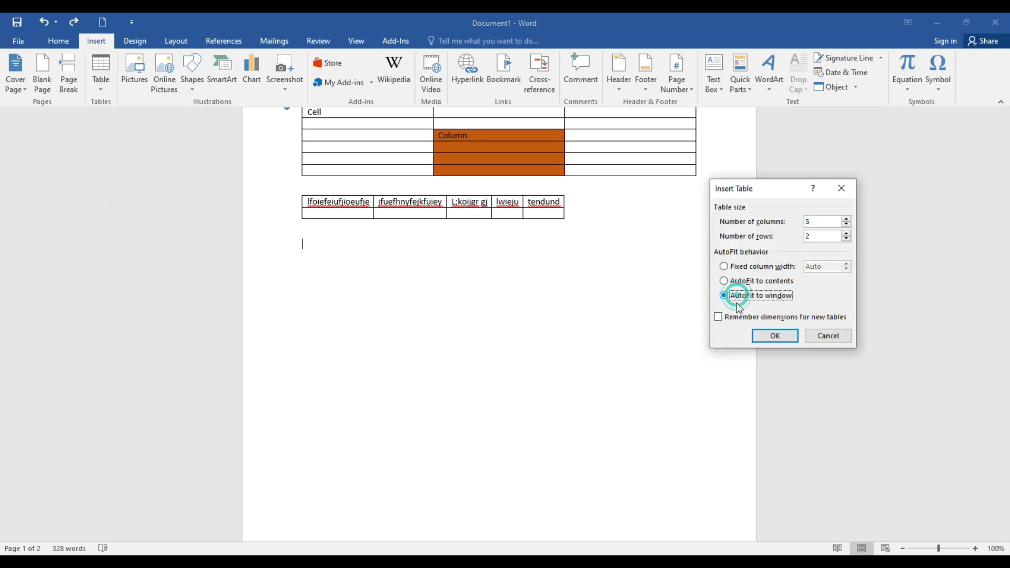
left_click(775, 336)
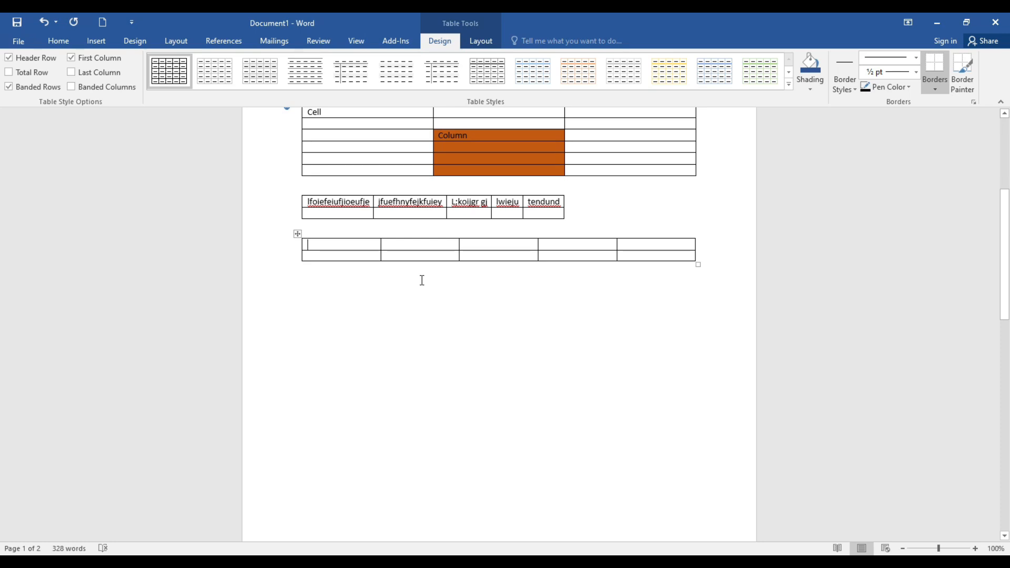
left_click(97, 41)
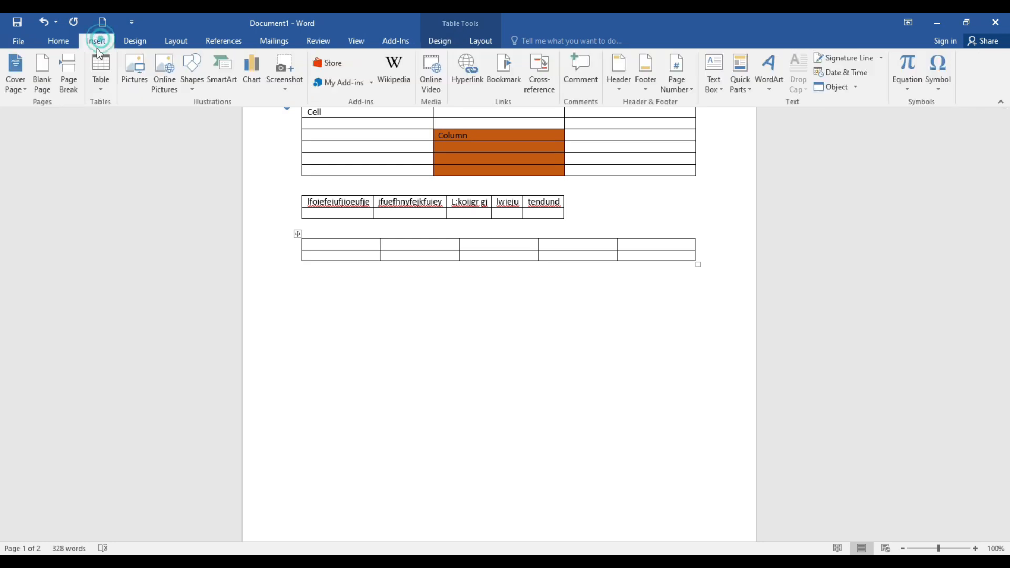
left_click(101, 88)
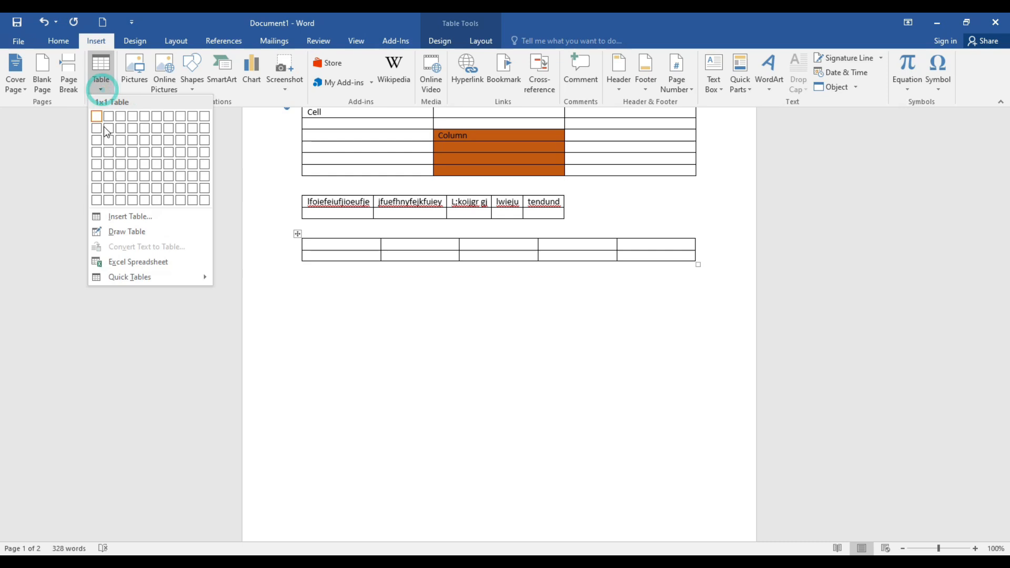
left_click(261, 337)
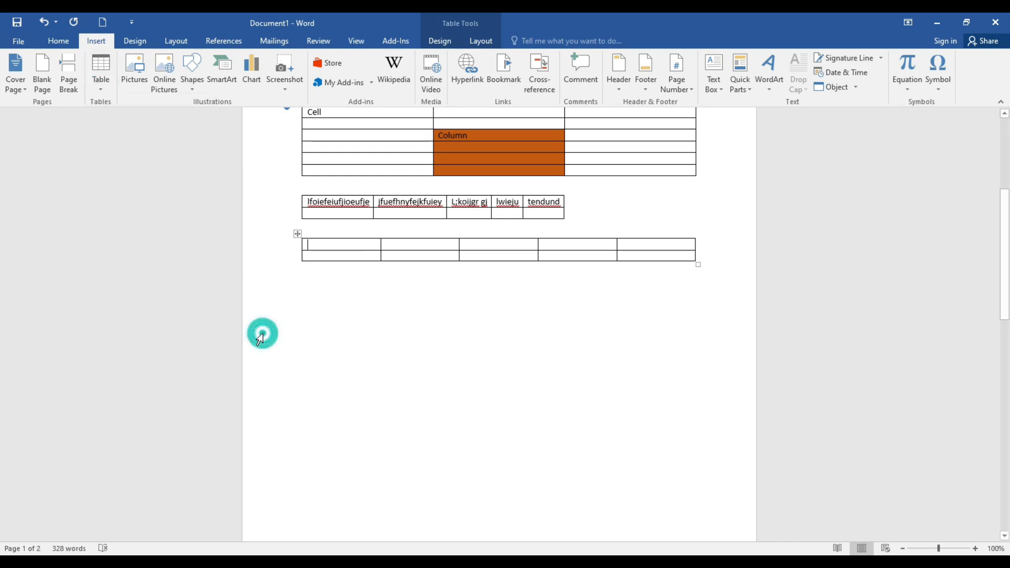
left_click(103, 88)
mouse_move(135, 276)
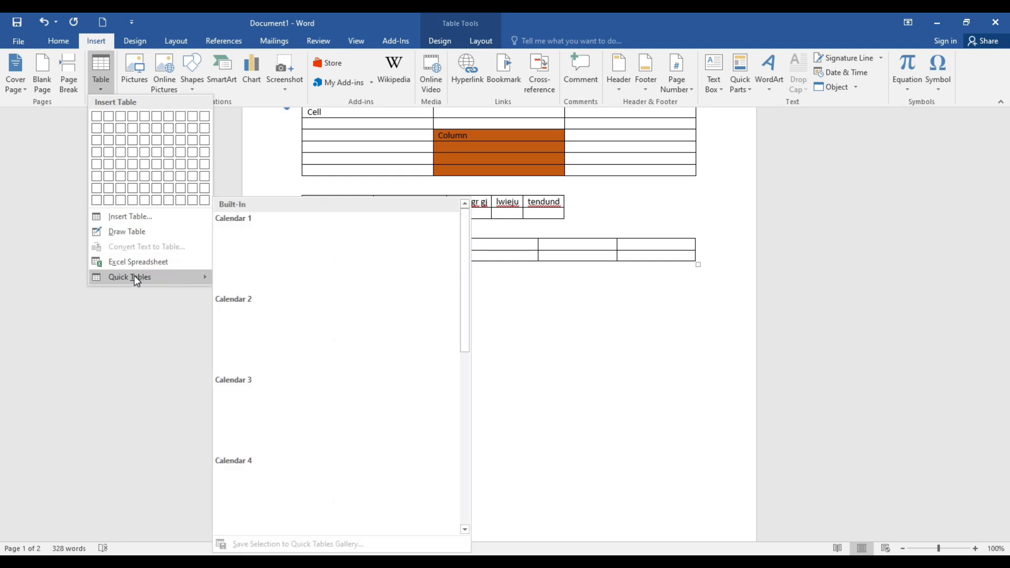
left_click(212, 342)
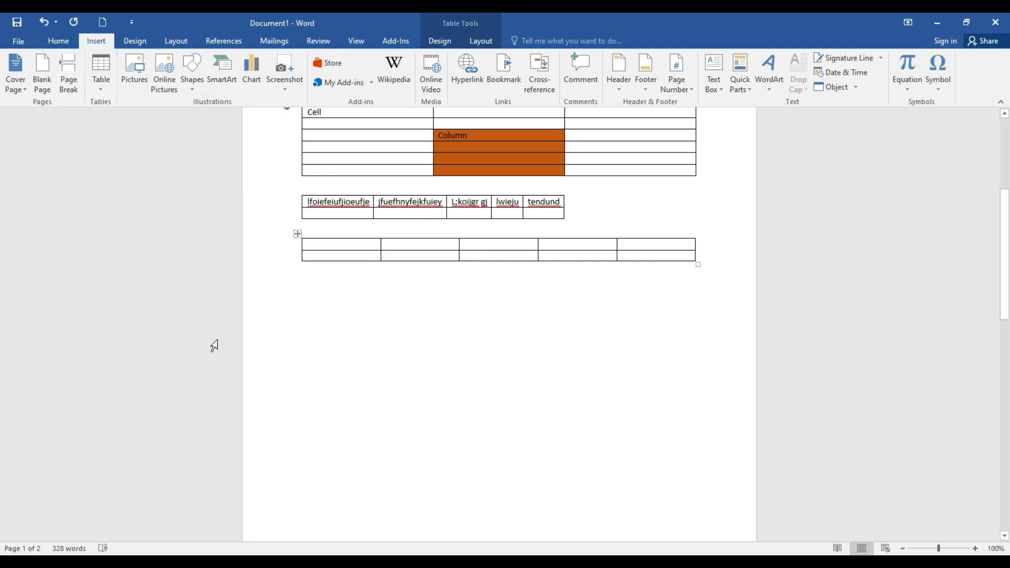